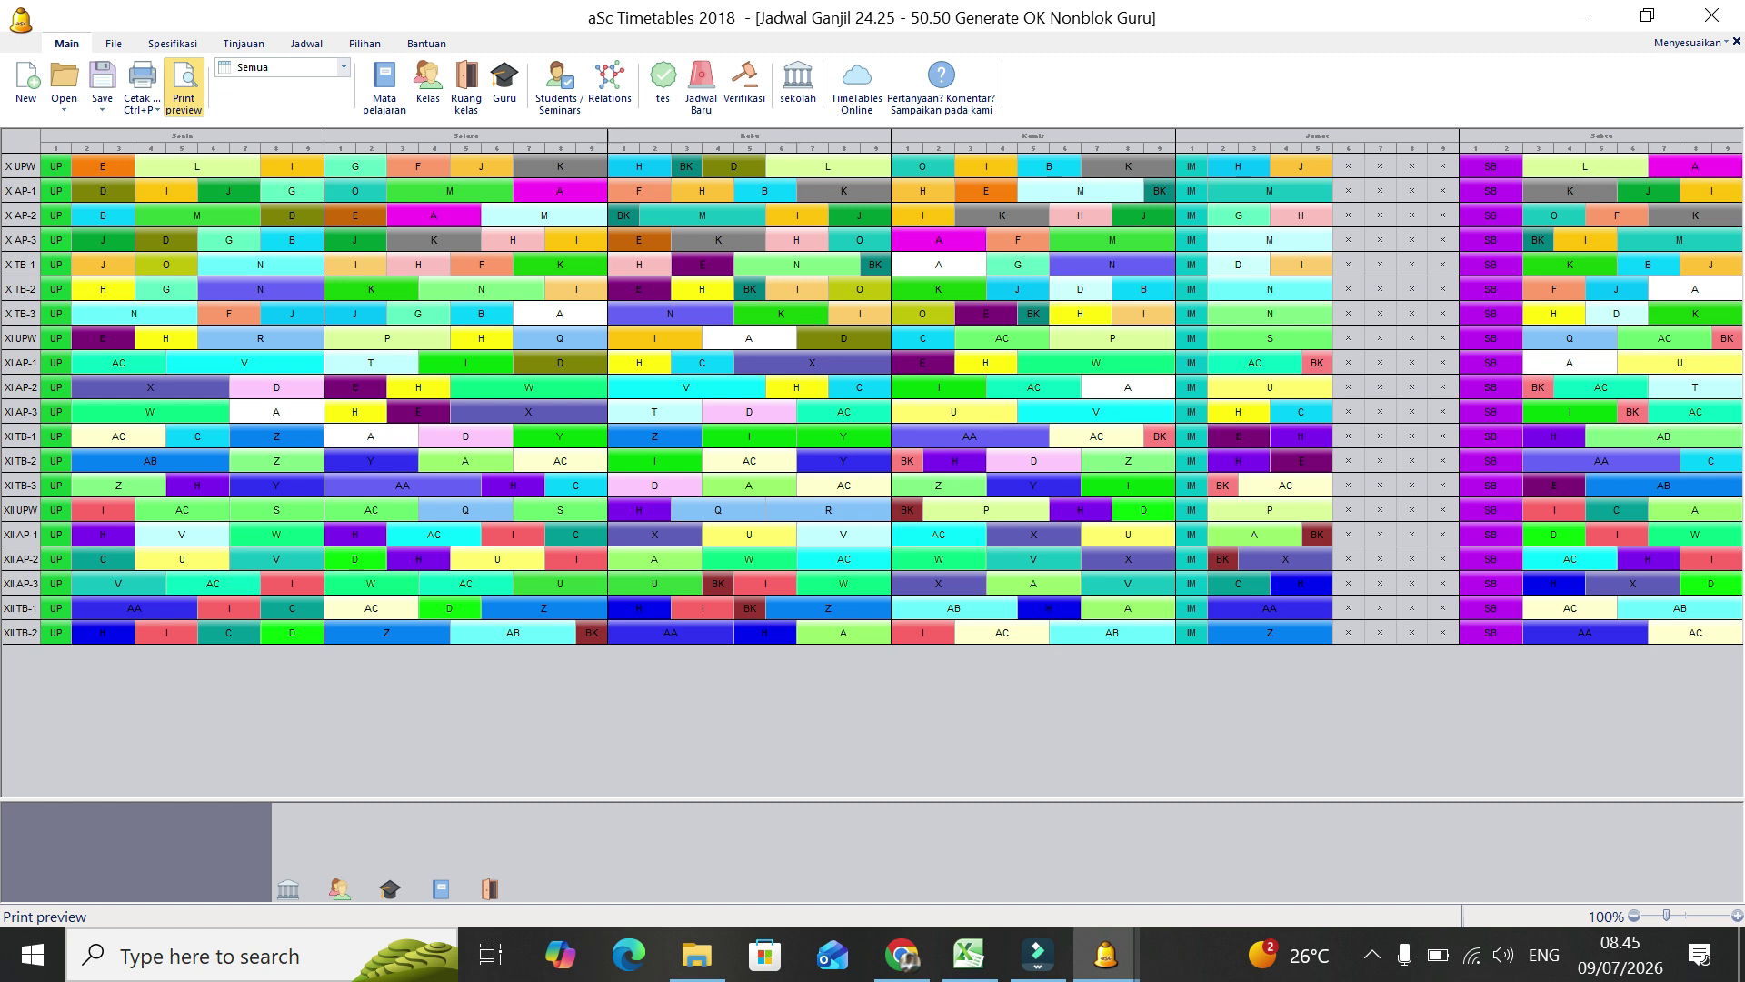
# Step: Preview the X UPW class timetable in print layout twice, returning to the main timetable each time
pyautogui.click(183, 91)
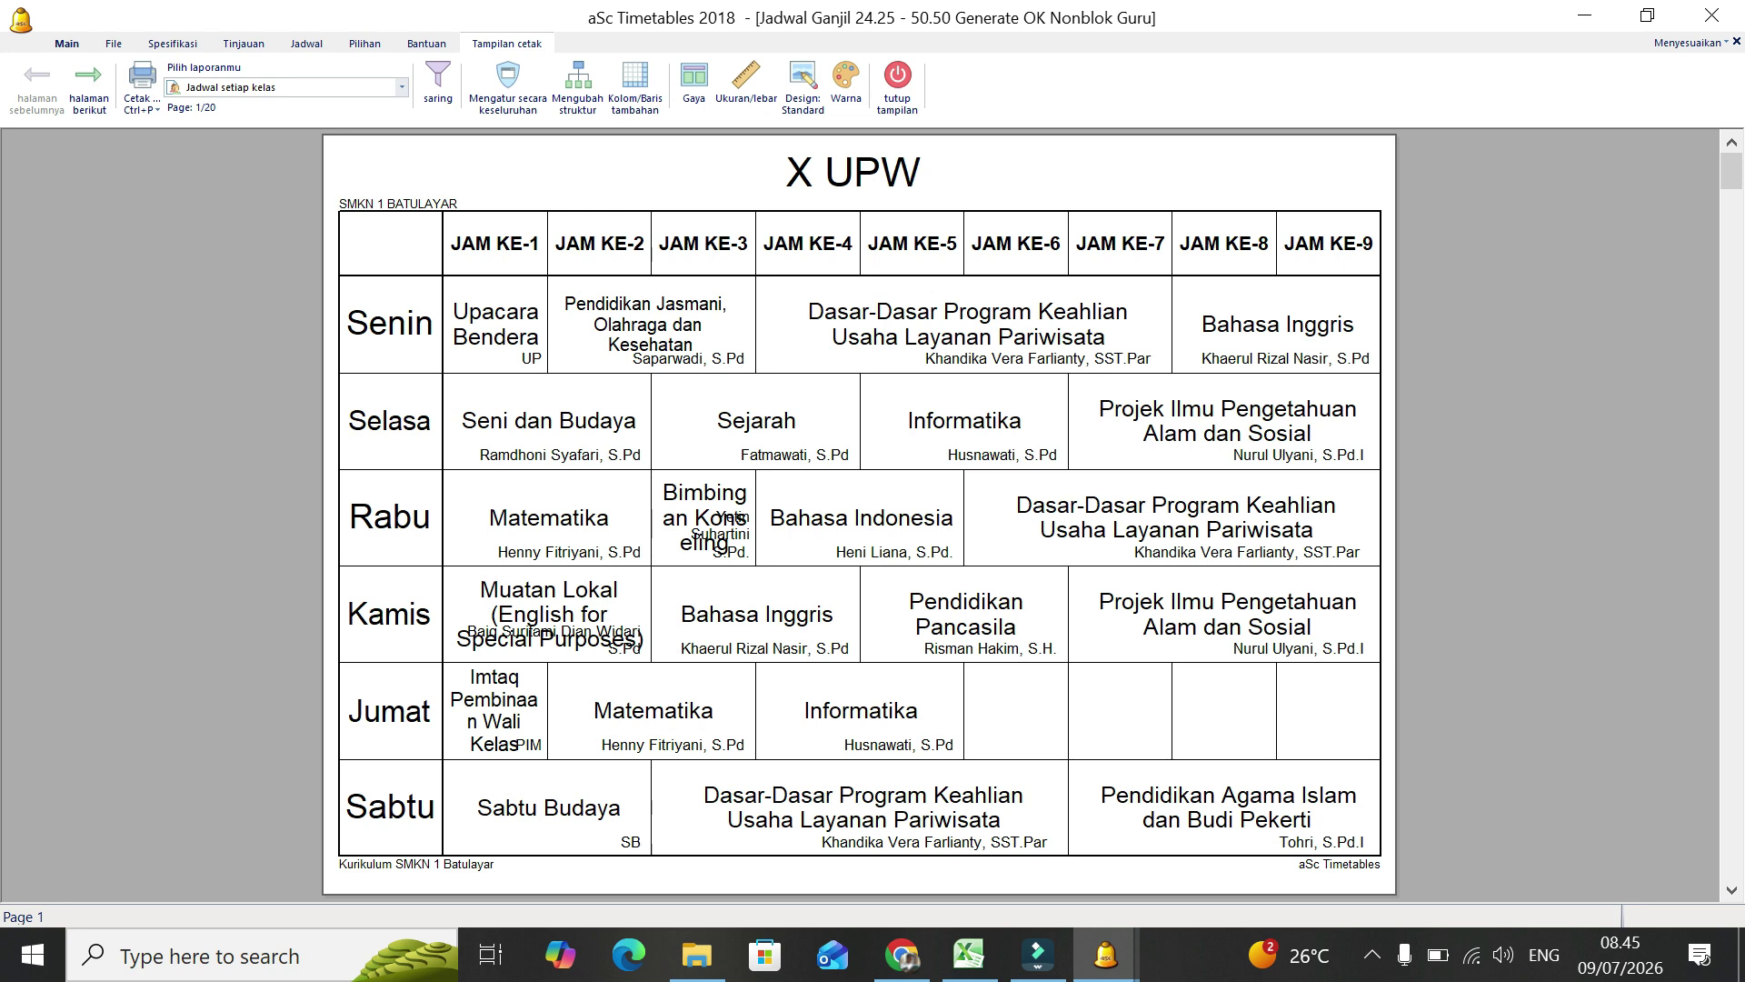
pyautogui.click(897, 80)
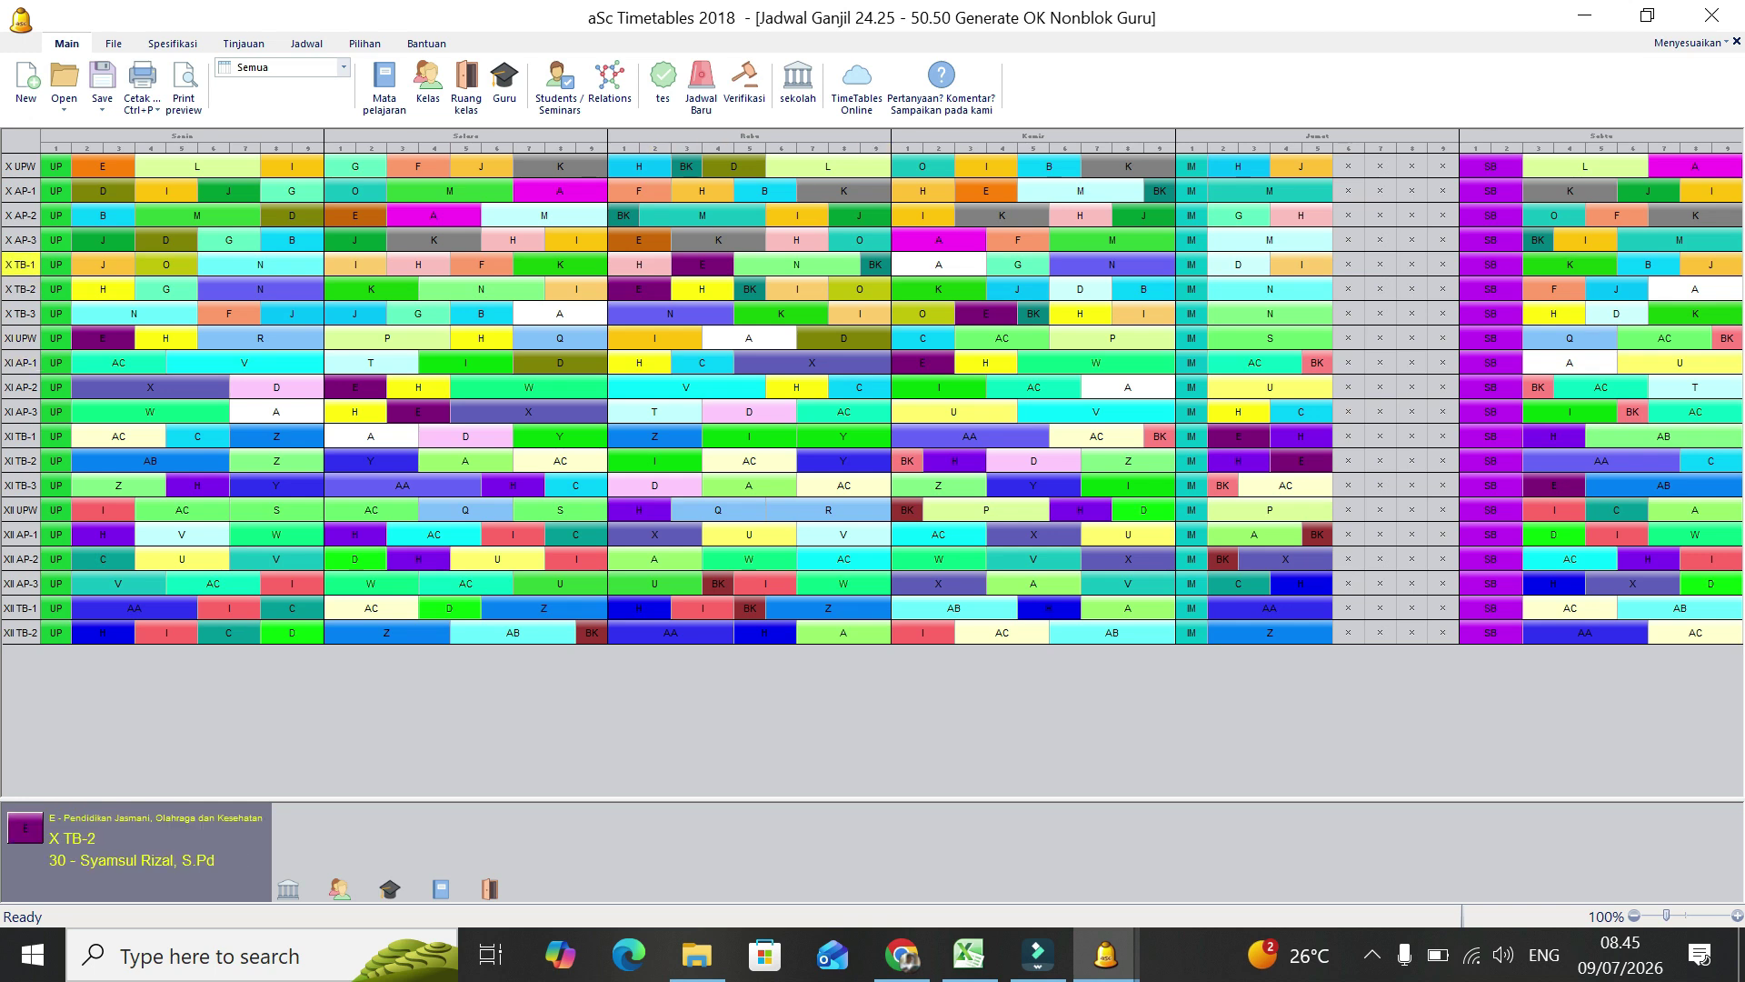
pyautogui.click(184, 89)
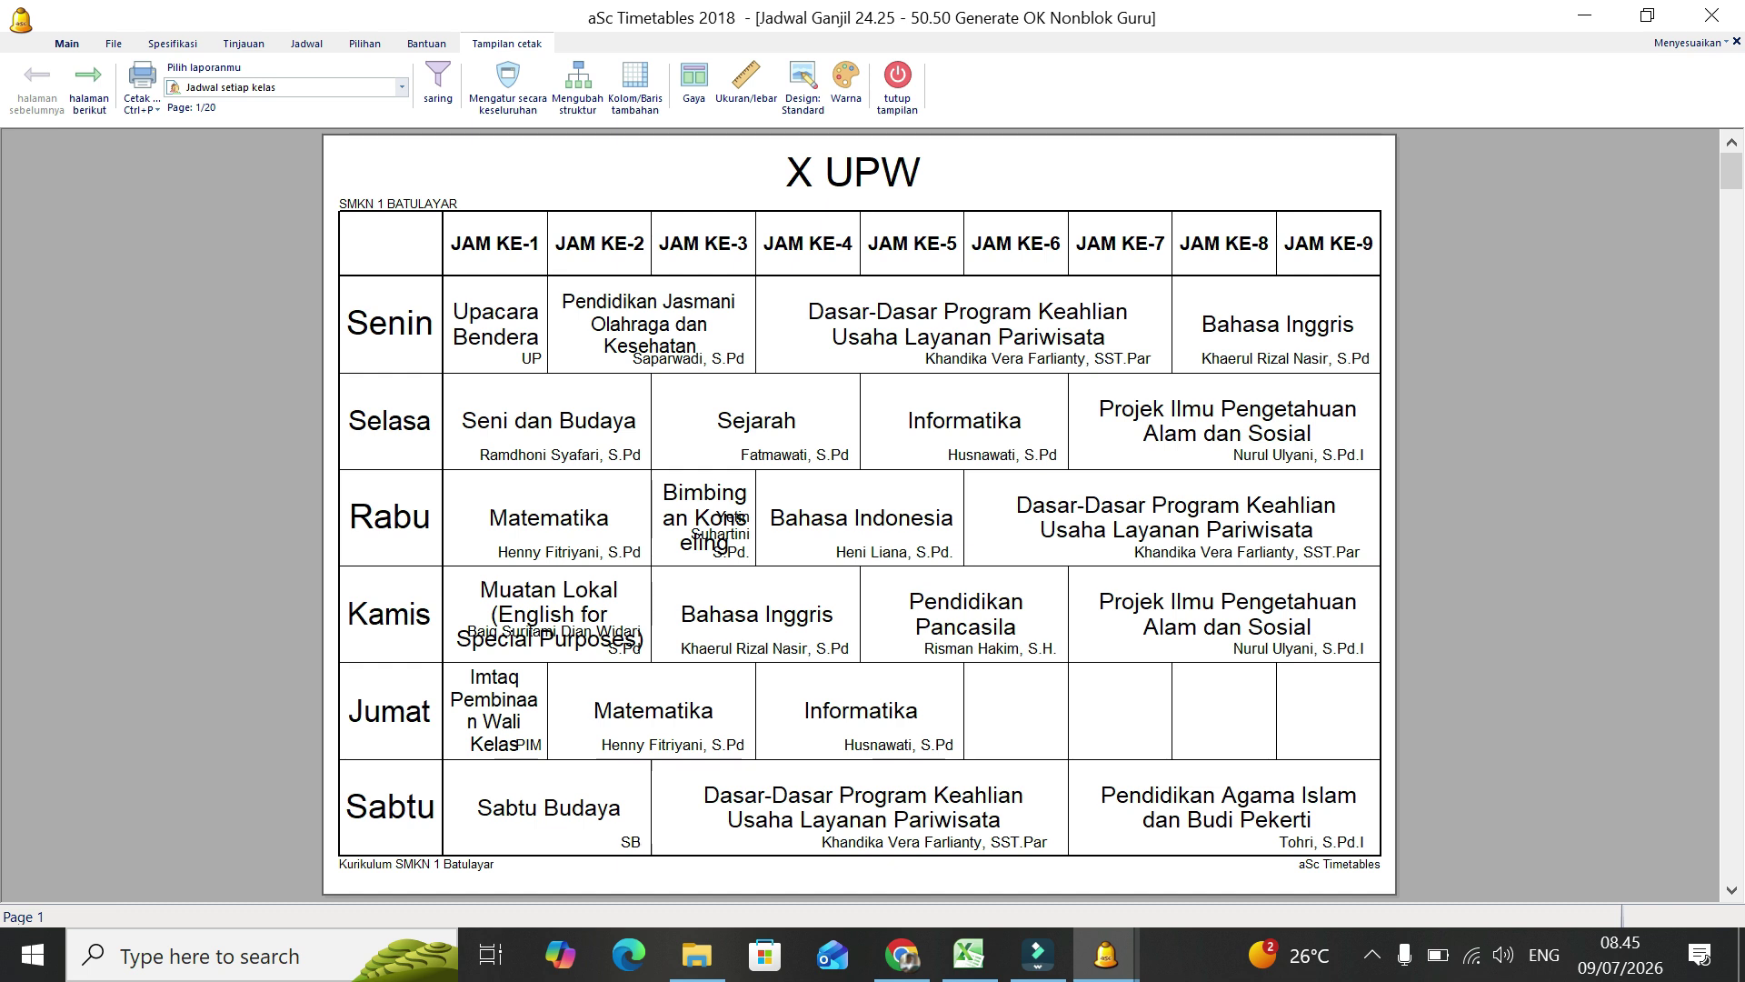
pyautogui.click(897, 82)
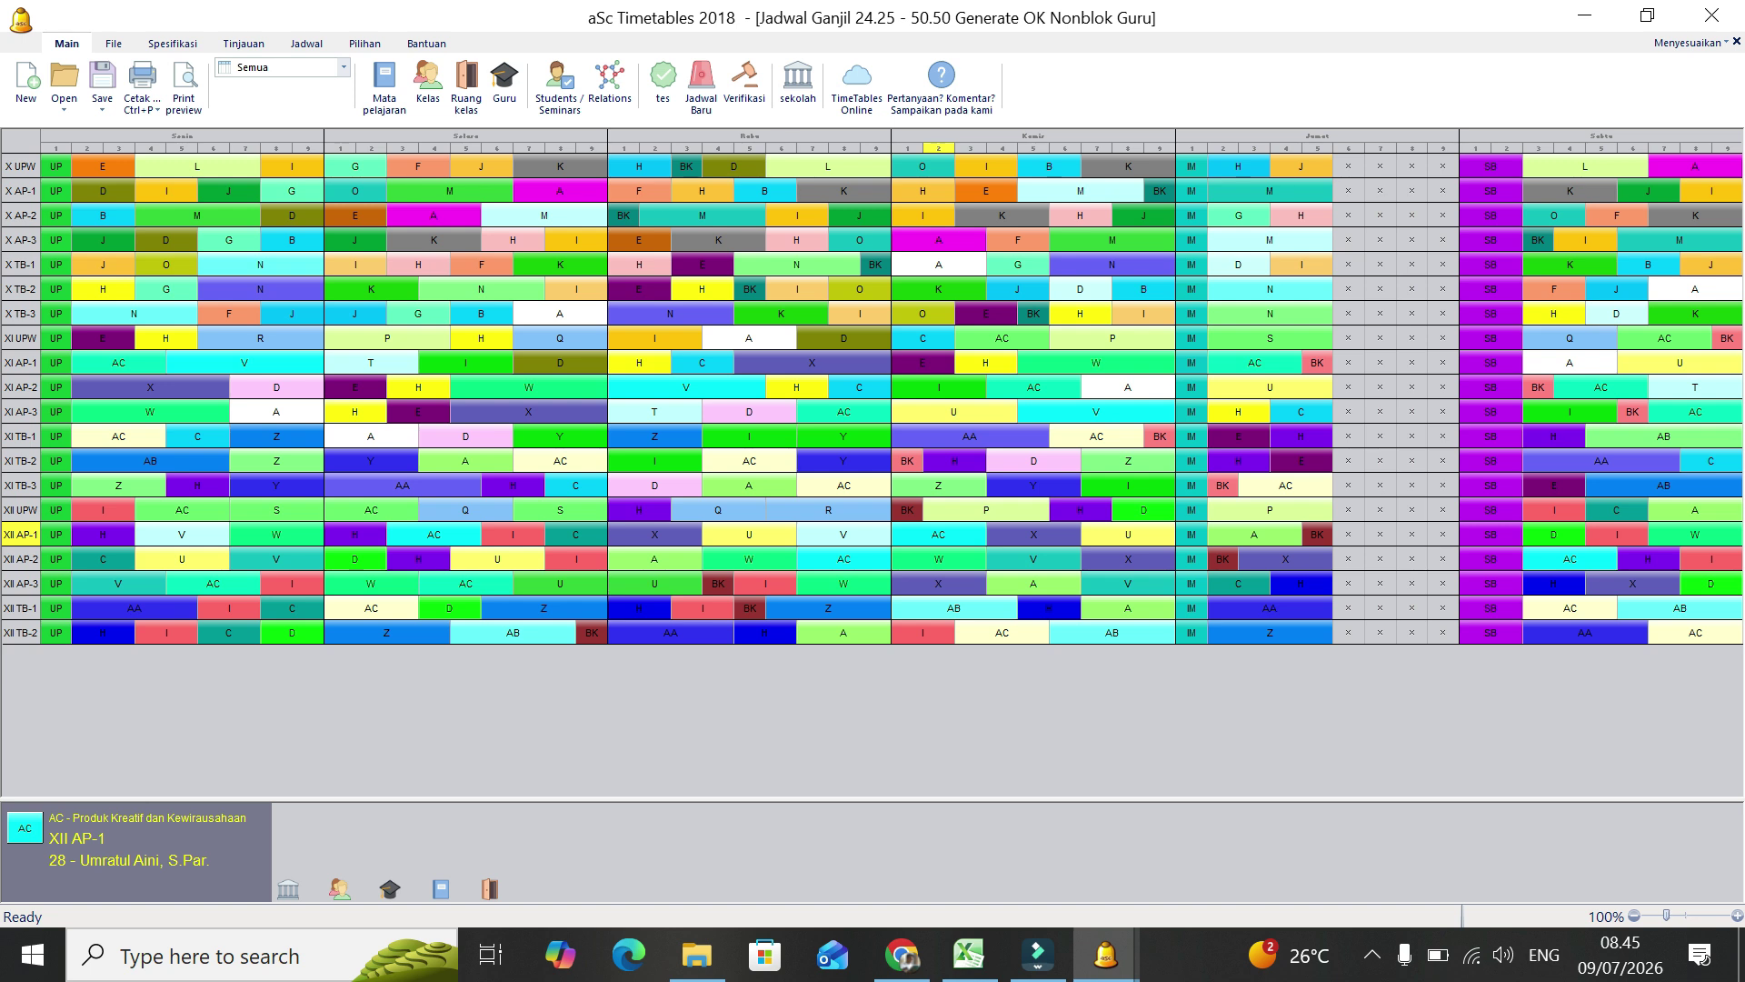
# Step: Leave the generated timetable, consult the lesson times on Excel's Ket Waktu sheet, and switch to aSc Timetables' blmGenerate file
pyautogui.click(1584, 16)
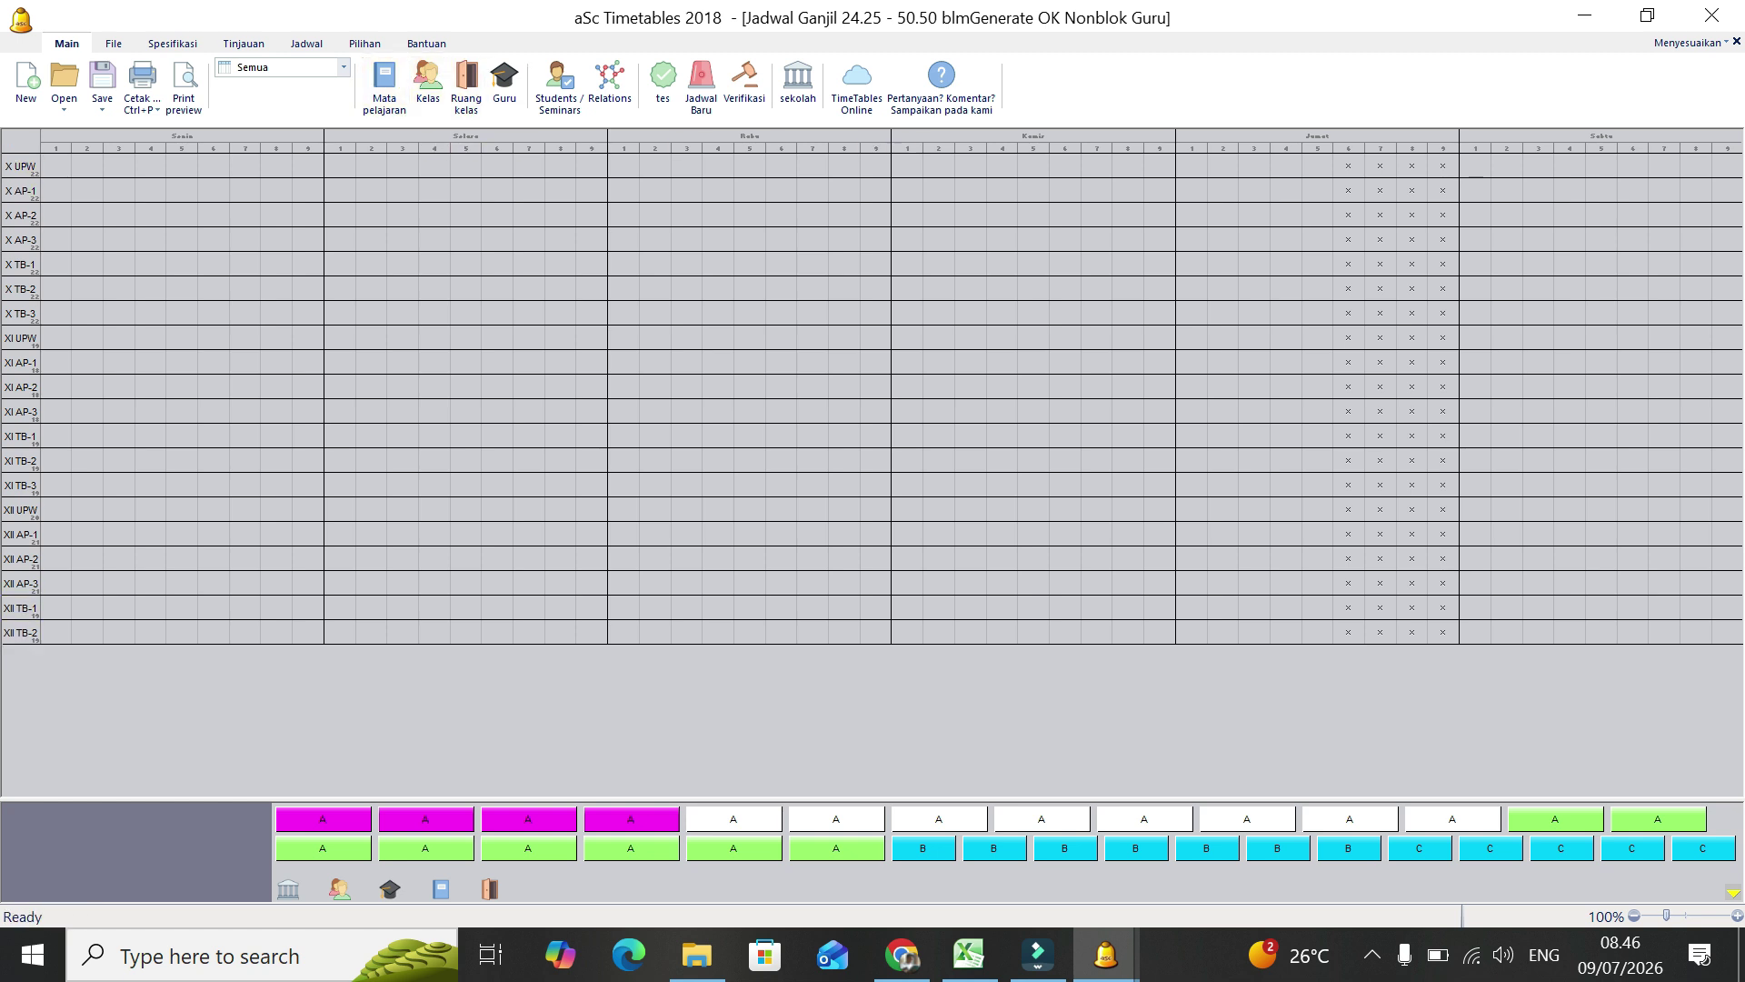
pyautogui.click(969, 954)
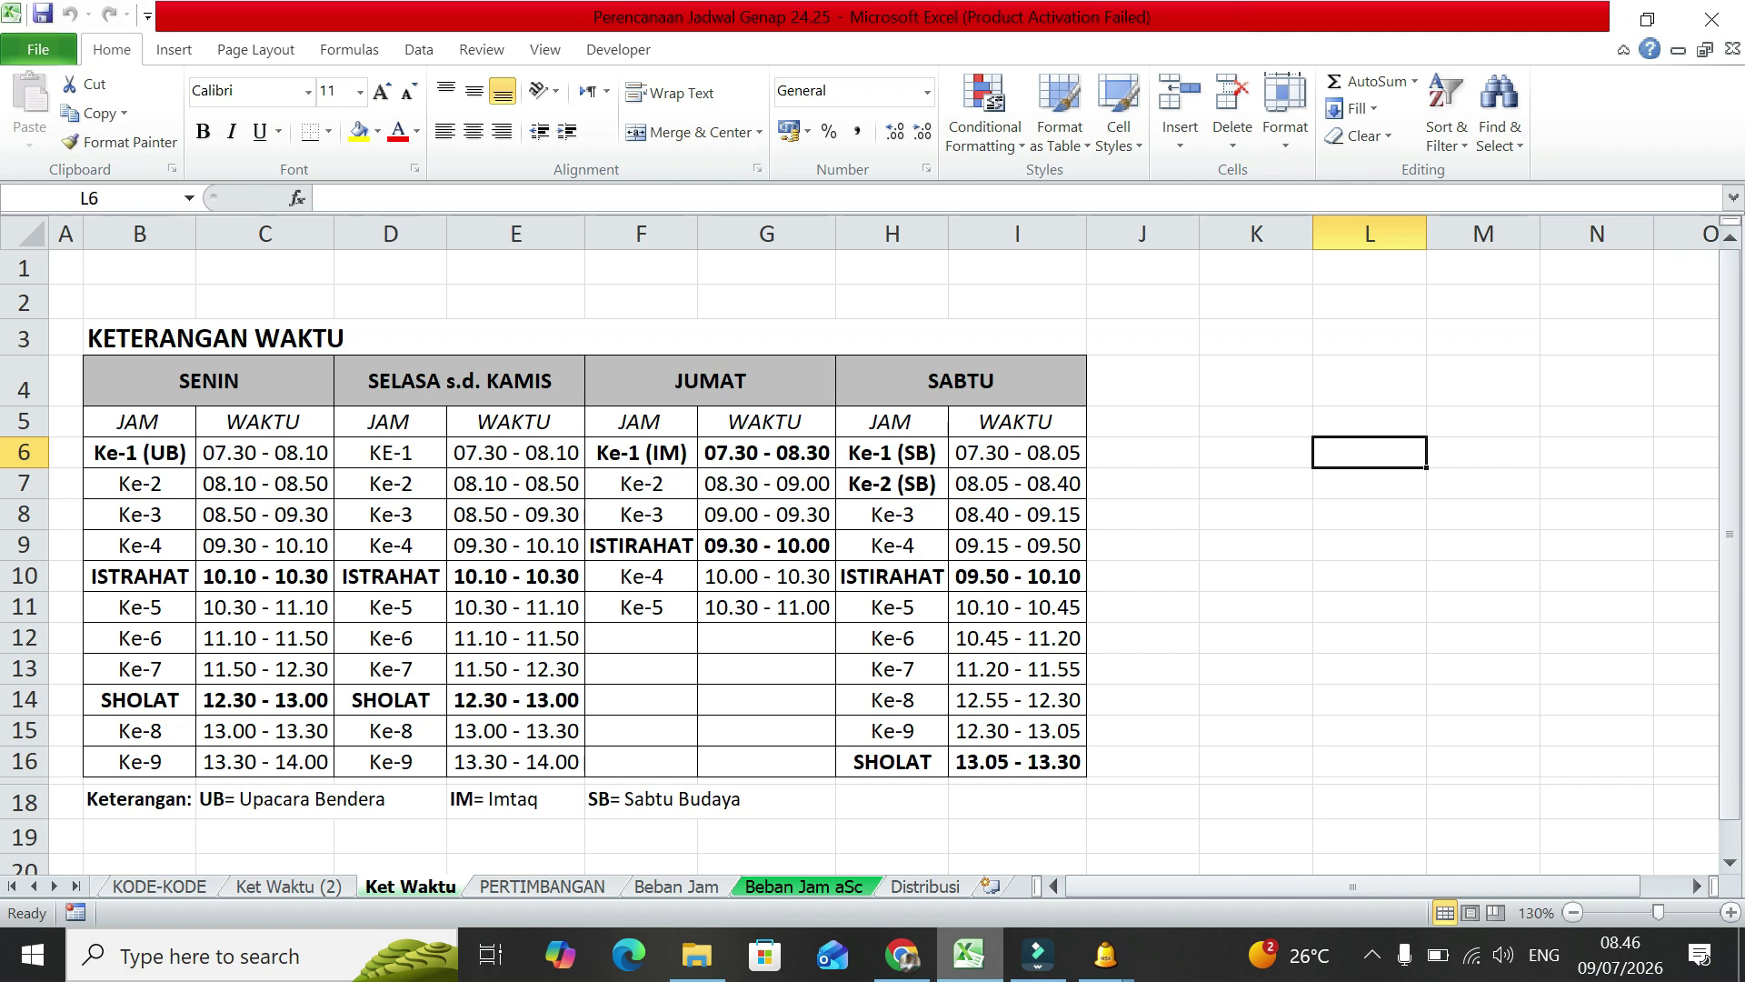
pyautogui.click(1106, 954)
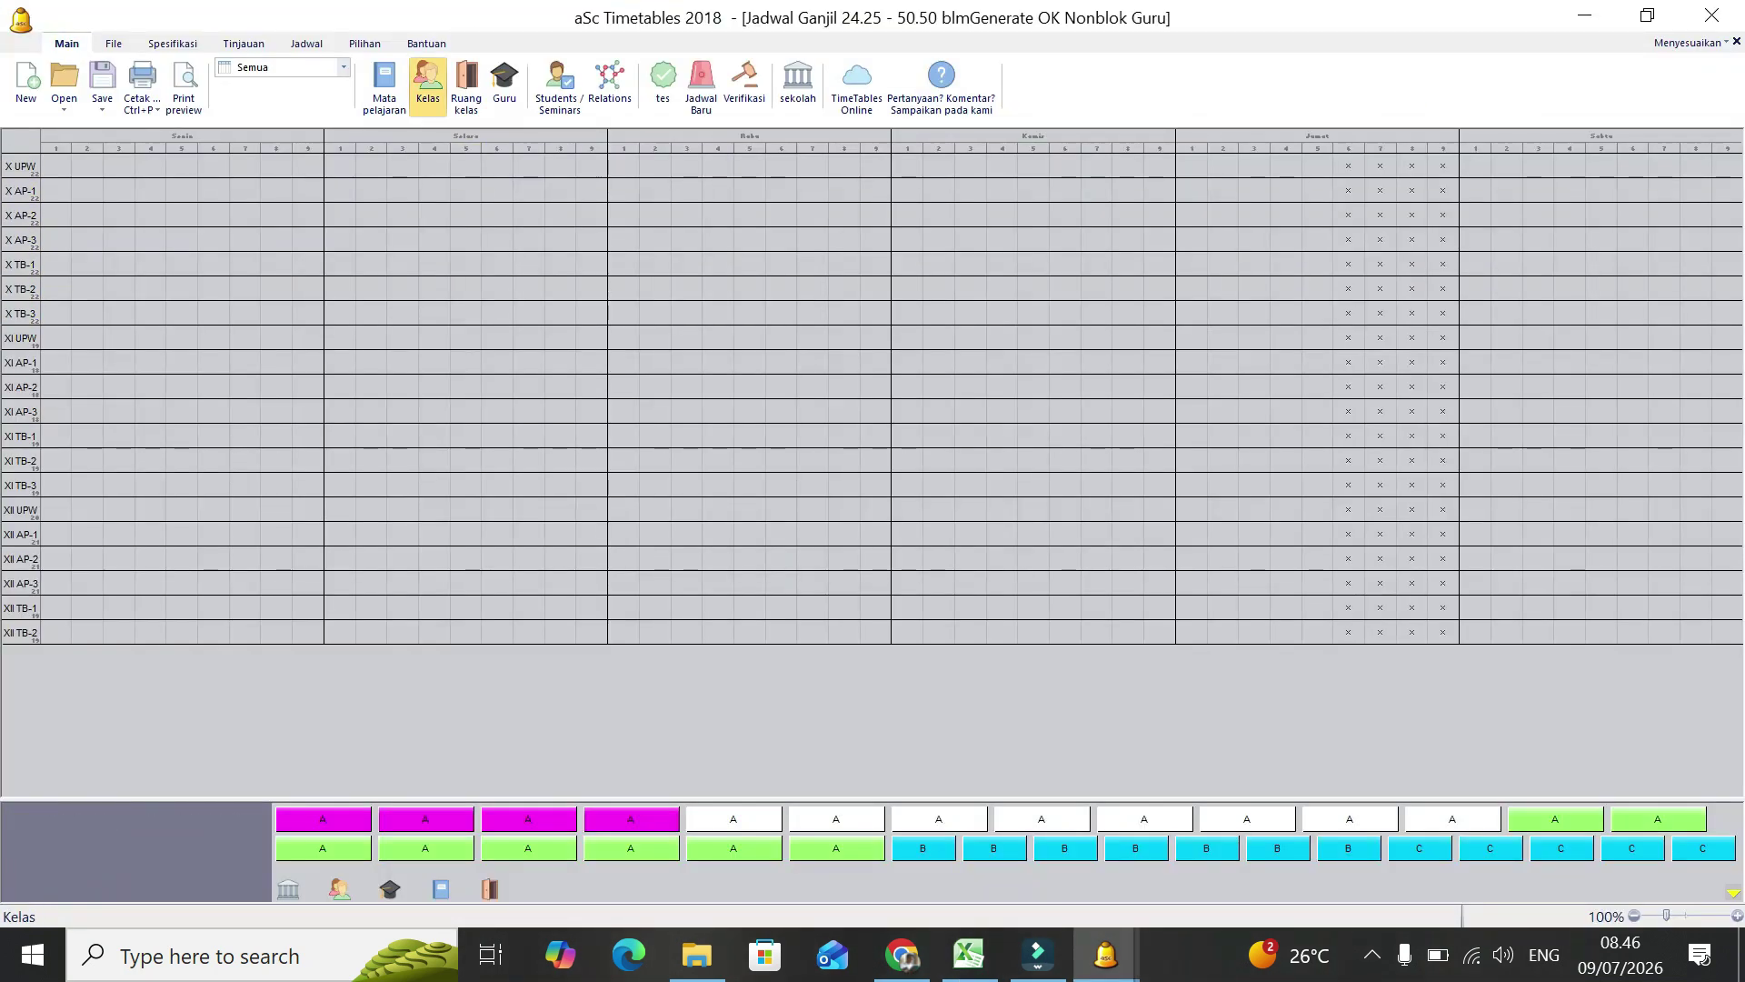
# Step: Review the lists of classes (Kelas), subjects (Mata pelajaran) and teachers (Guru) in the blmGenerate timetable
pyautogui.click(427, 87)
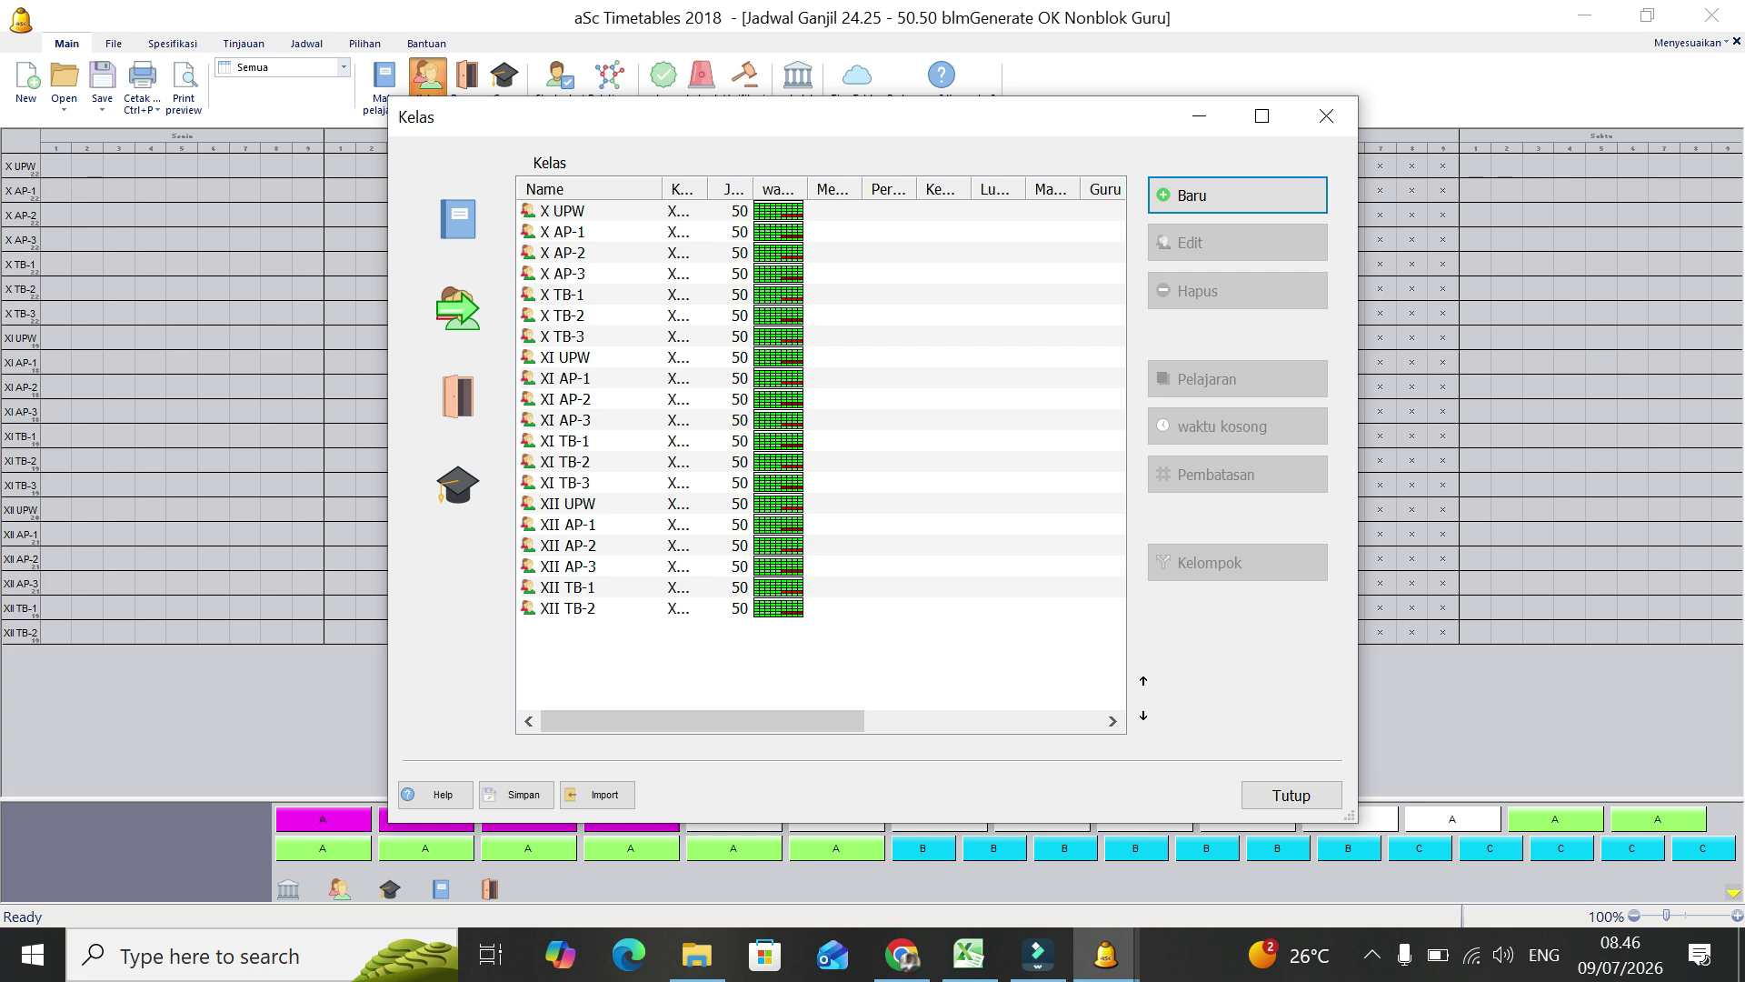
pyautogui.click(1326, 115)
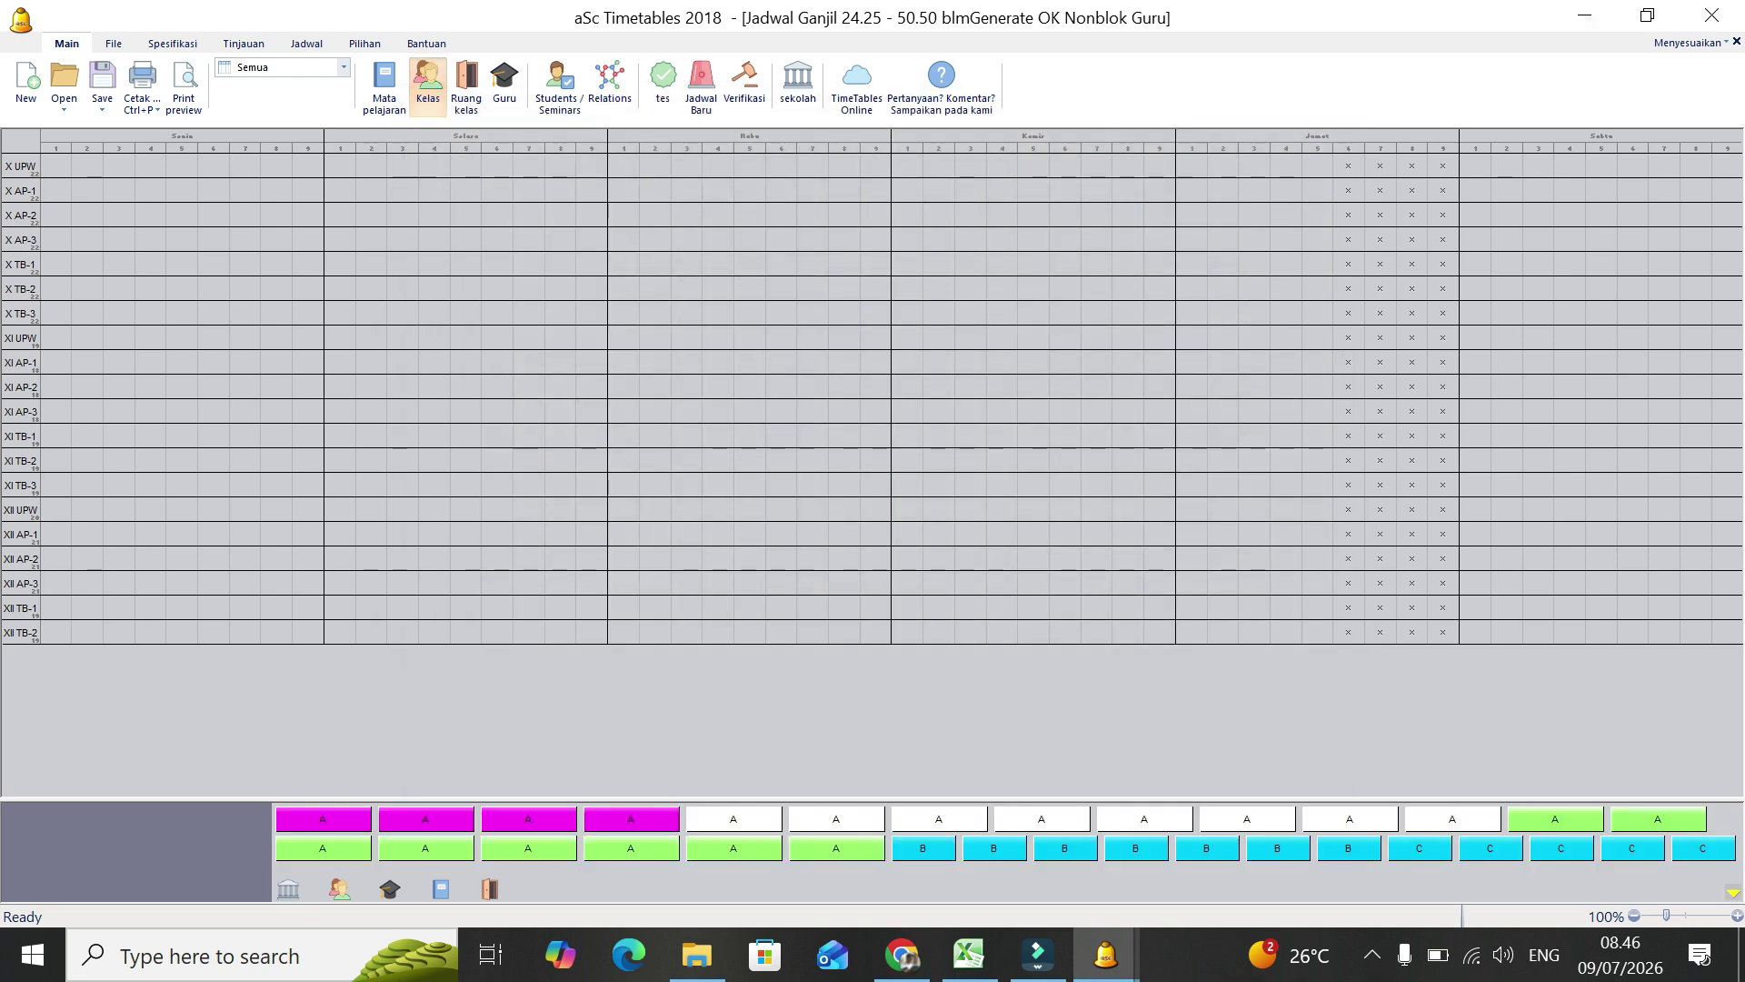
pyautogui.click(384, 83)
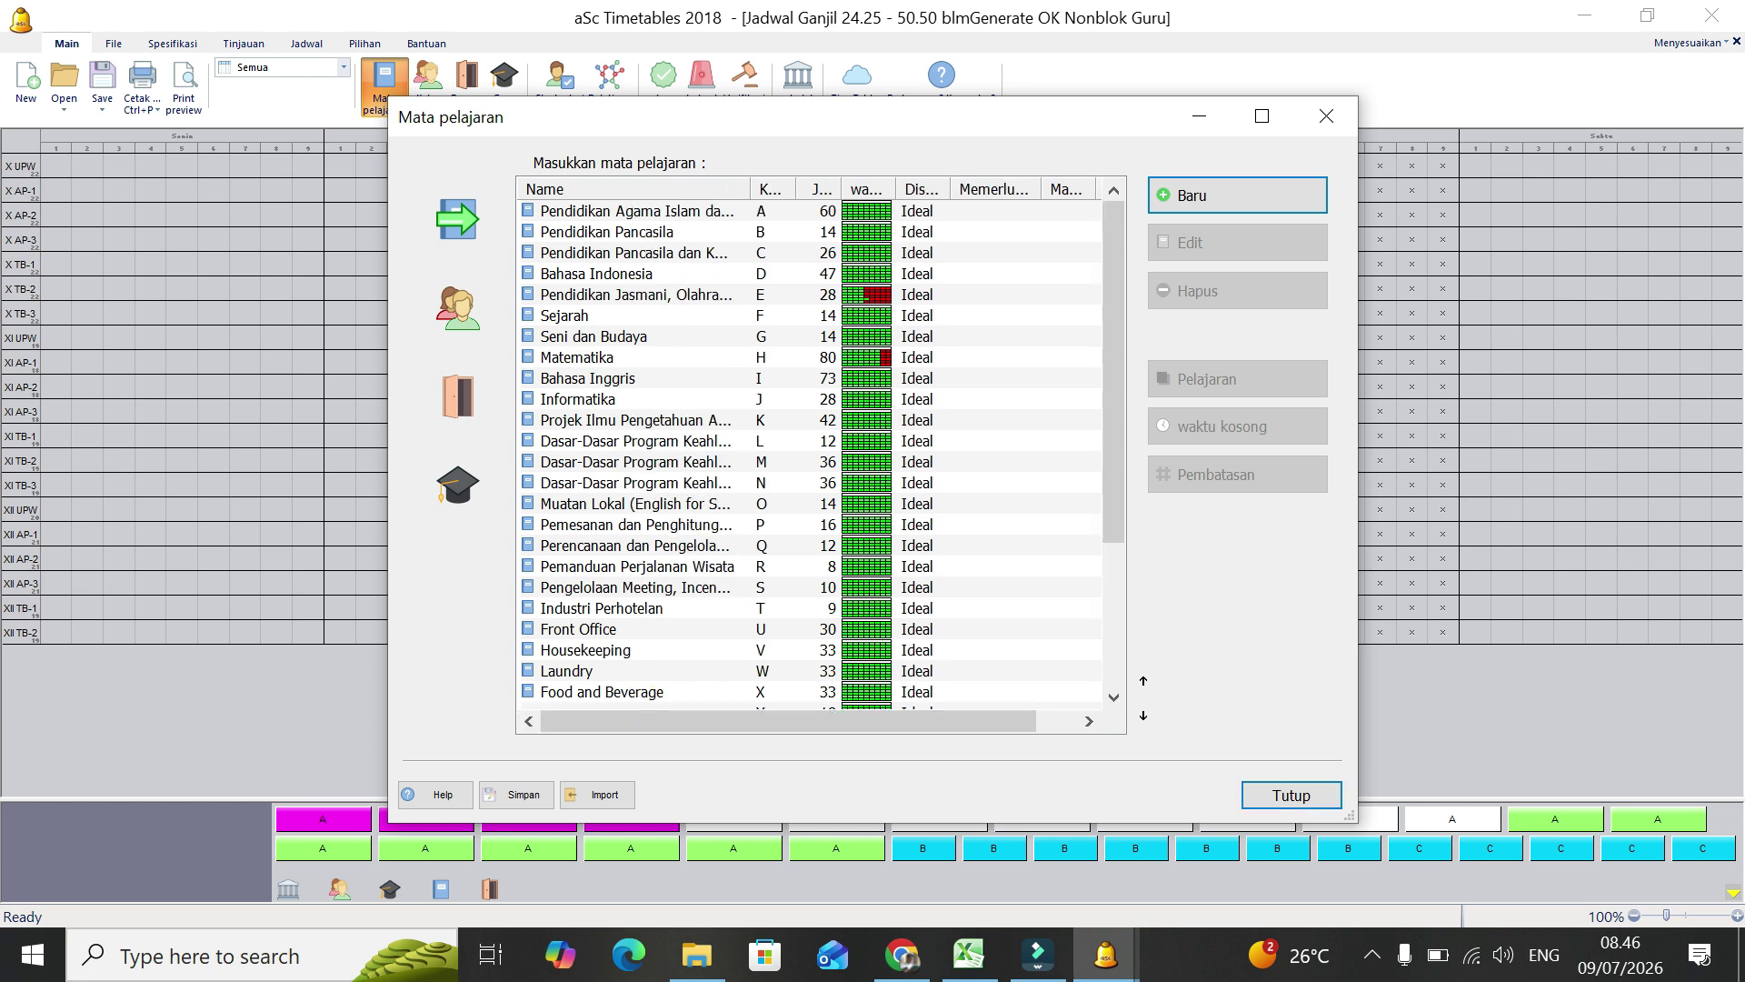
pyautogui.click(1326, 115)
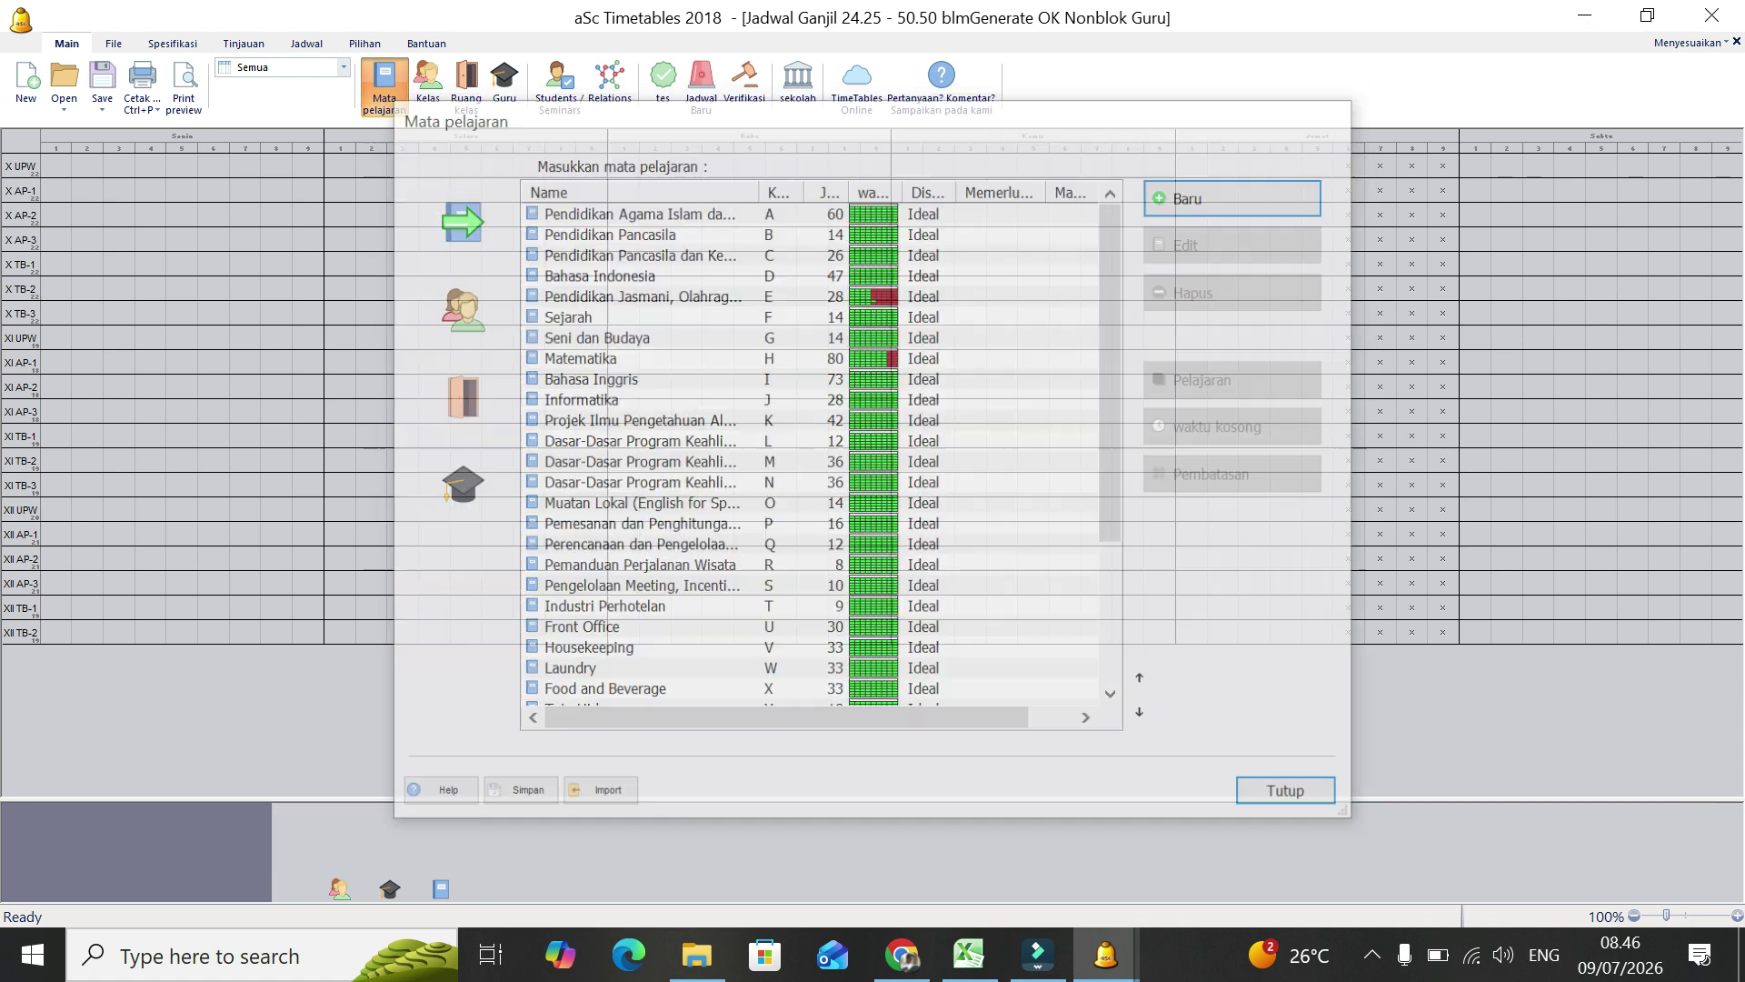
pyautogui.click(505, 82)
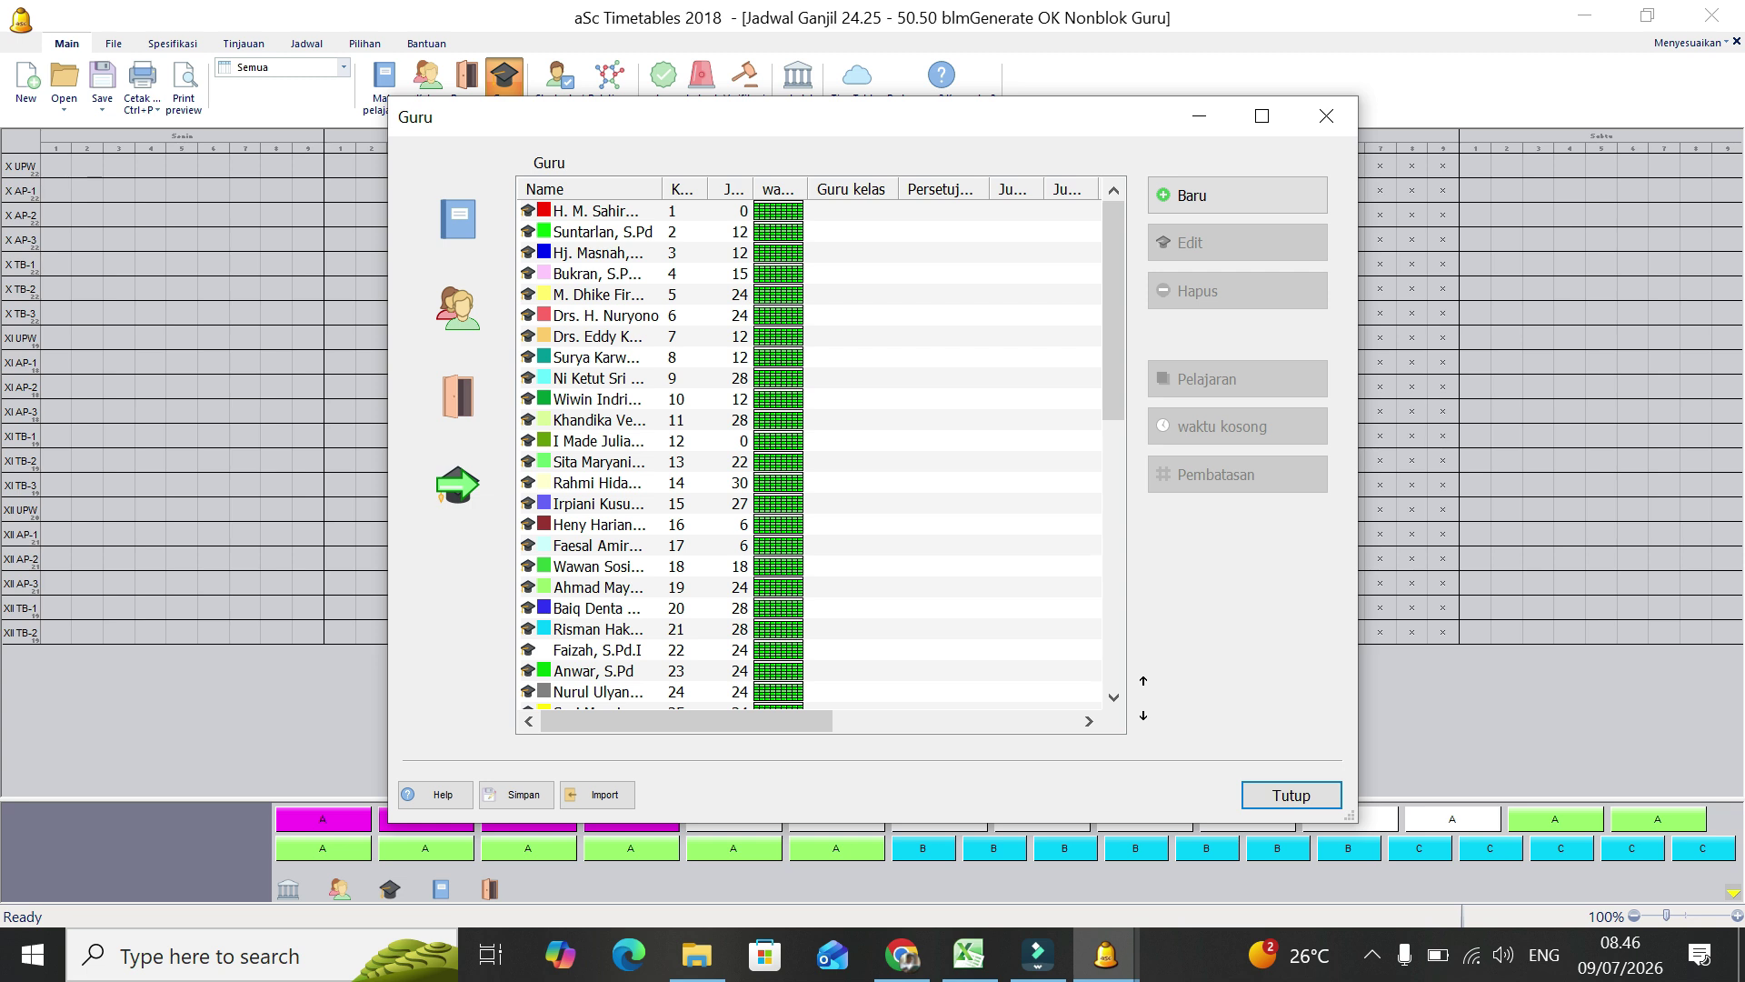
pyautogui.click(1326, 115)
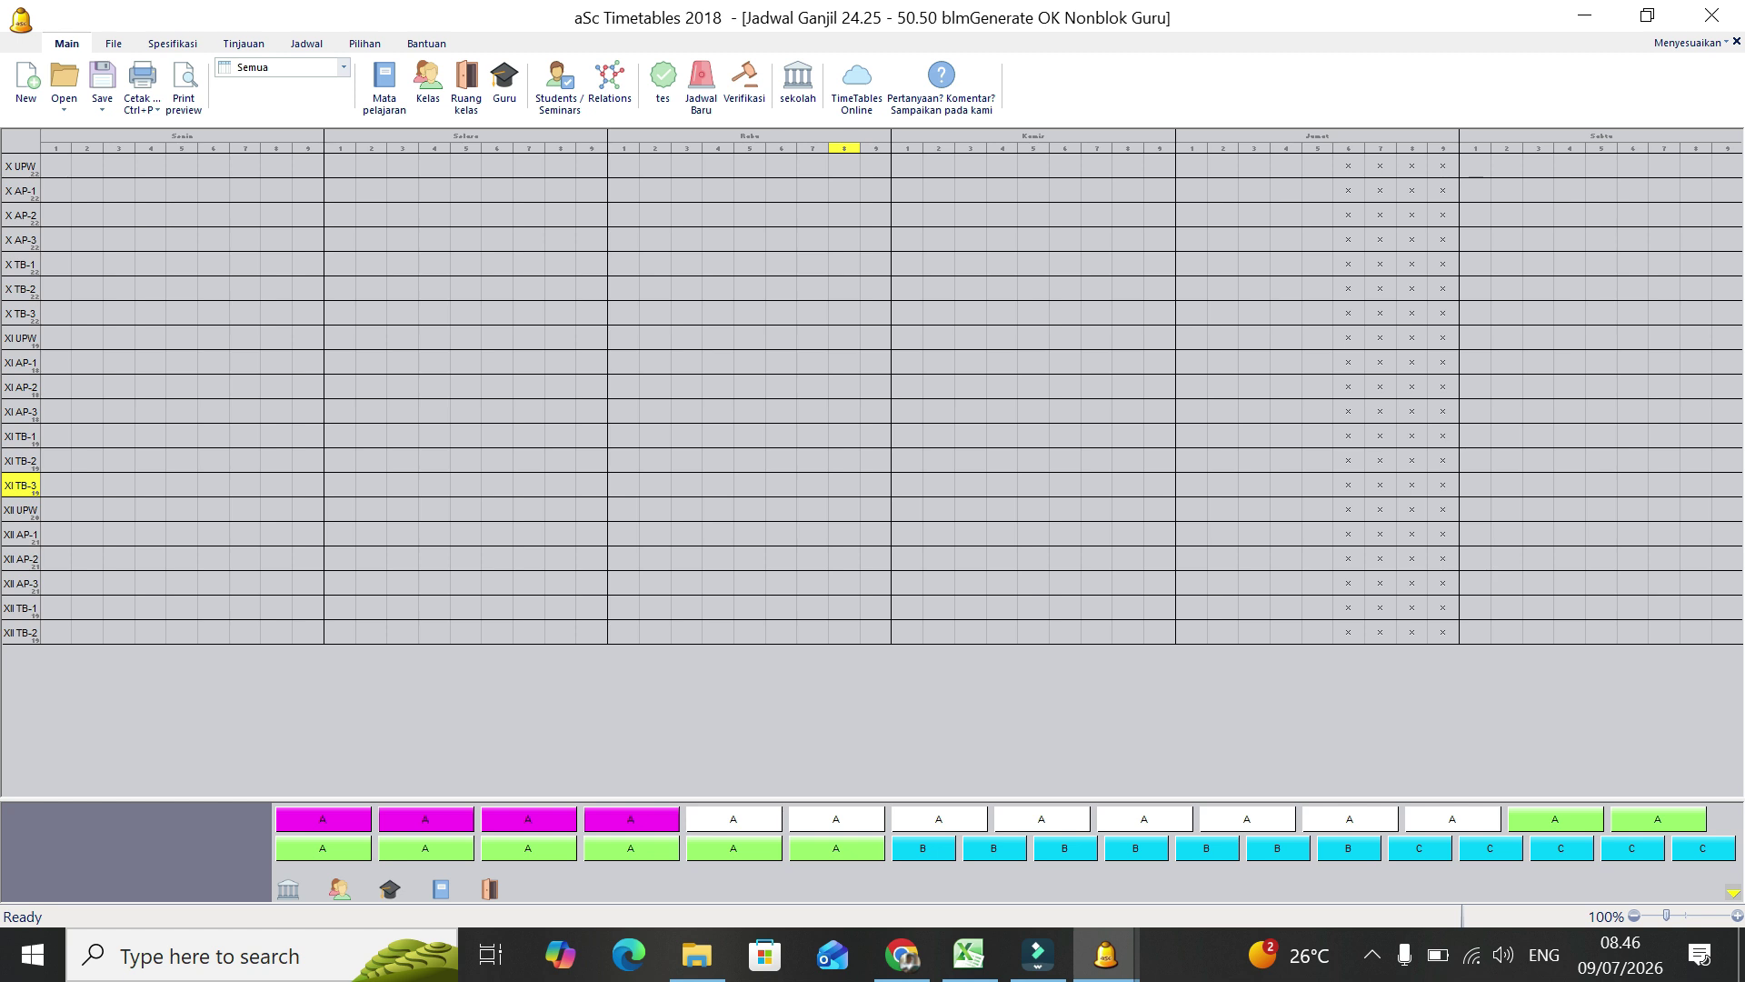
# Step: Test the timetable data, and generate the whole timetable with Normal difficulty and the Memungkinkan istirahat constraint setting
pyautogui.click(663, 80)
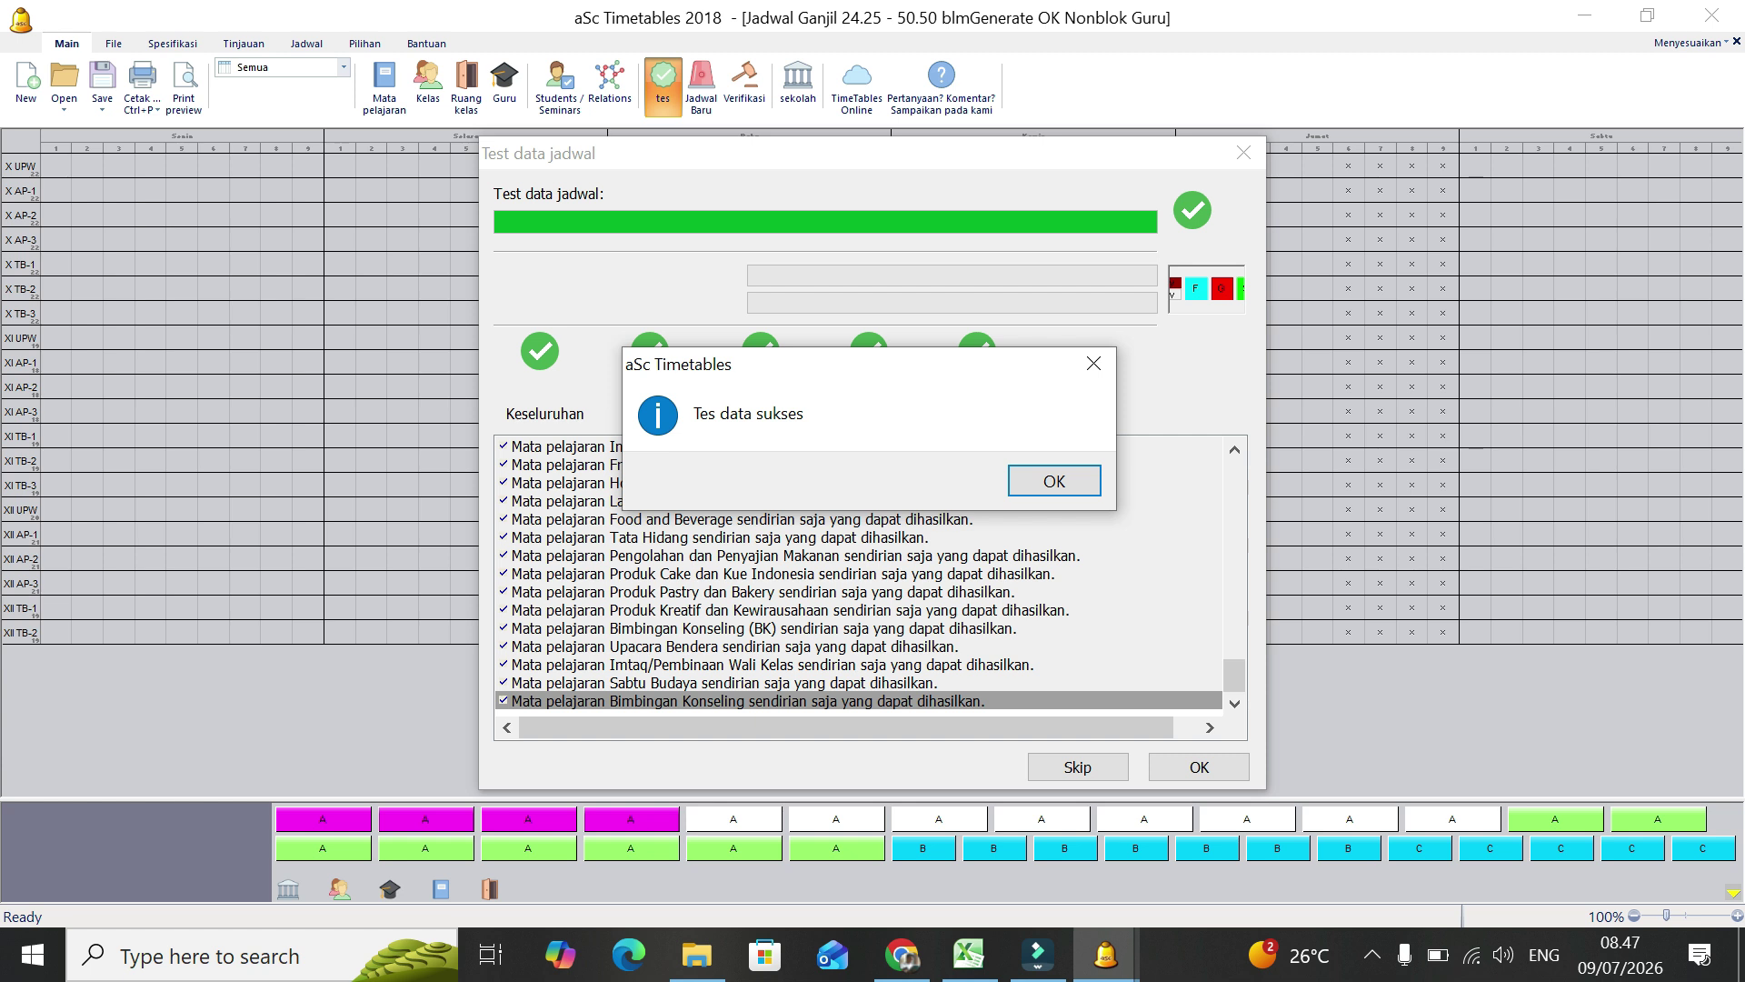
pyautogui.press('Return')
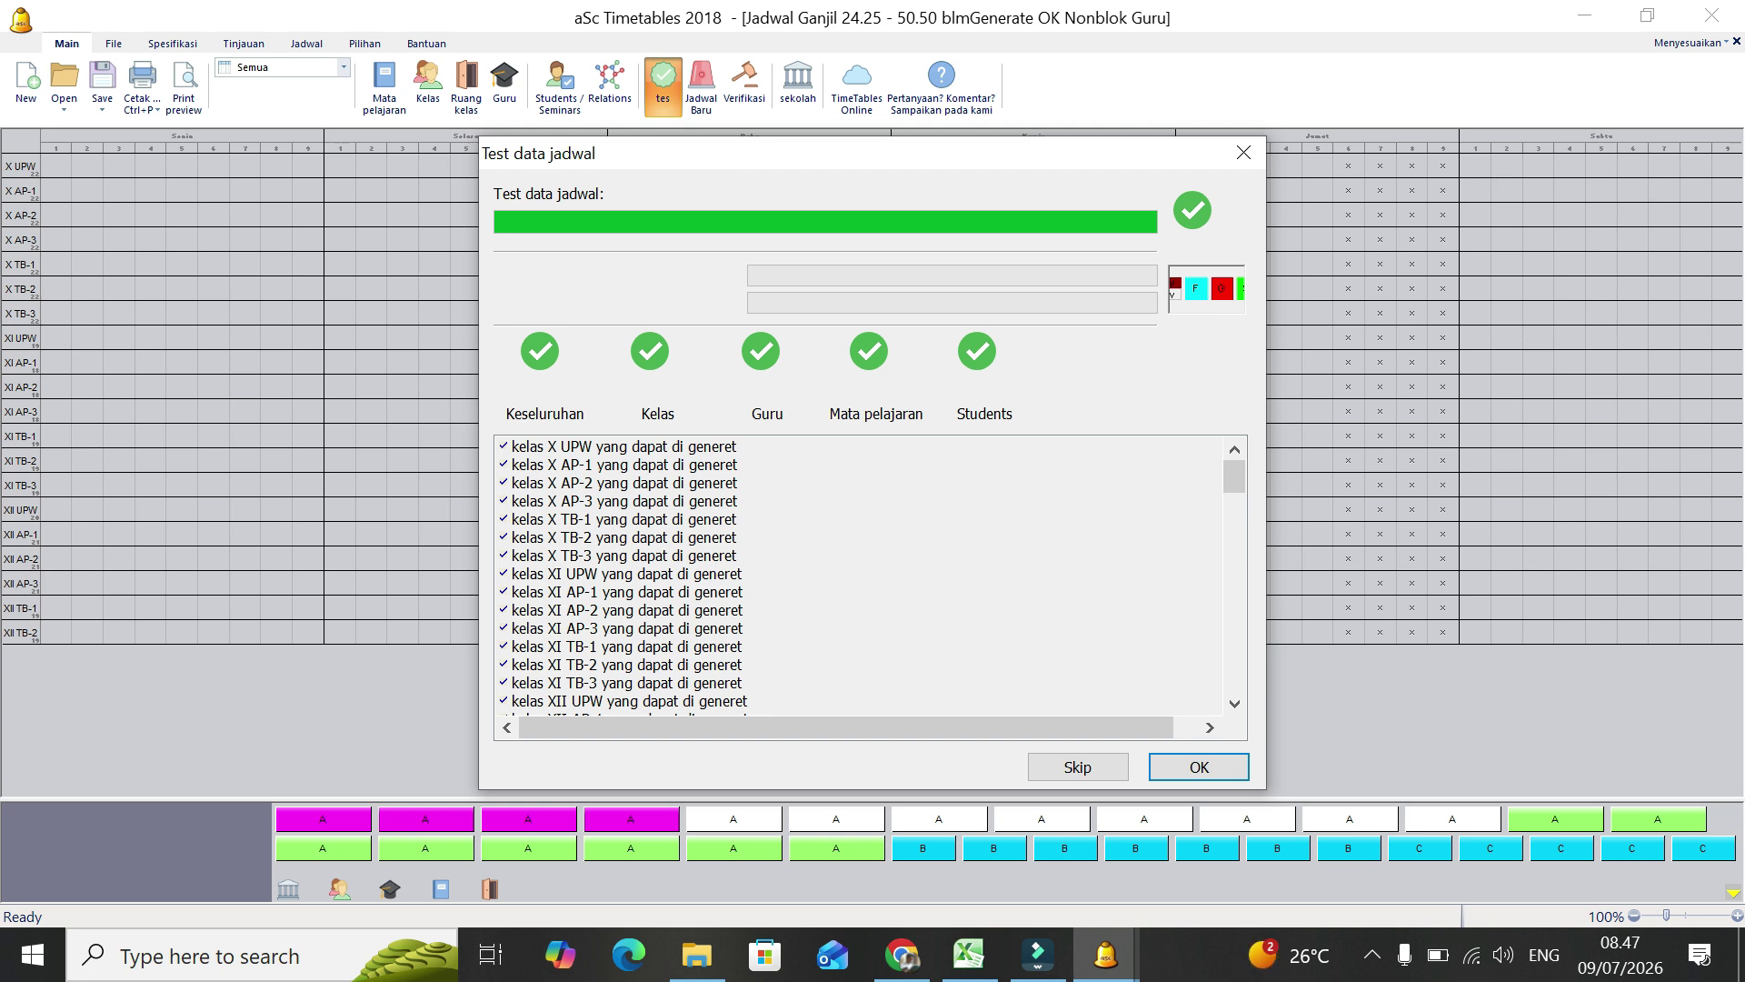
pyautogui.click(1199, 768)
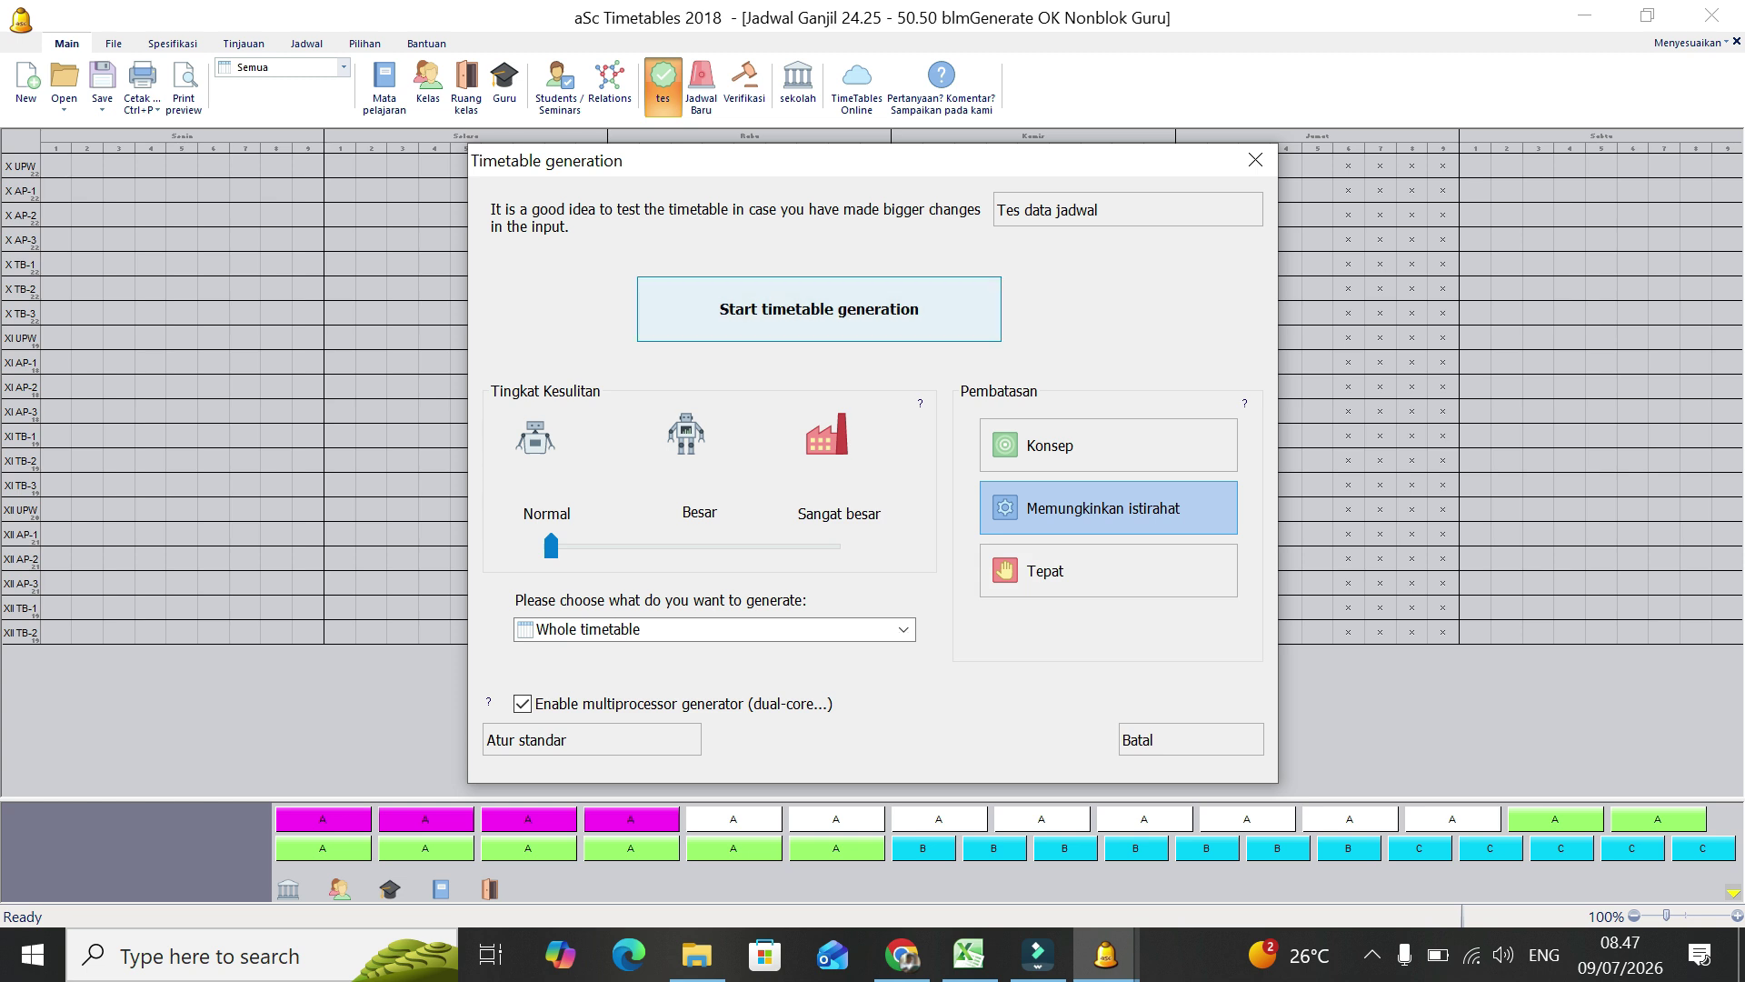
pyautogui.press('Return')
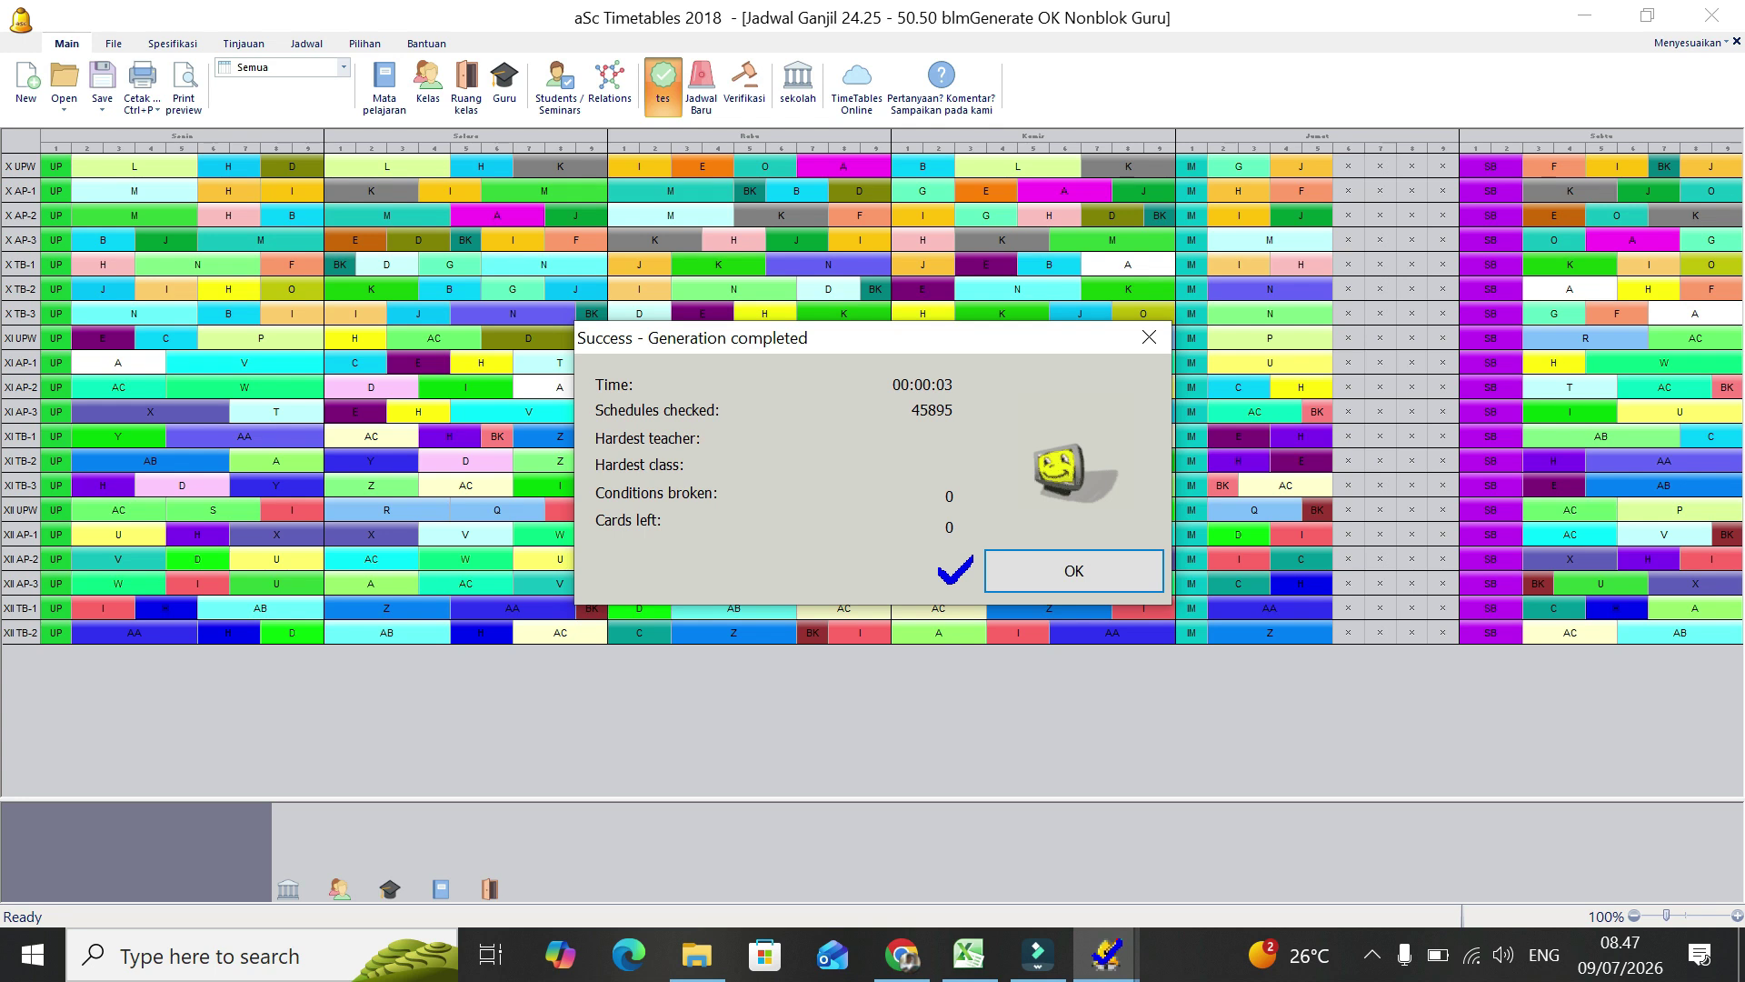
pyautogui.press('Return')
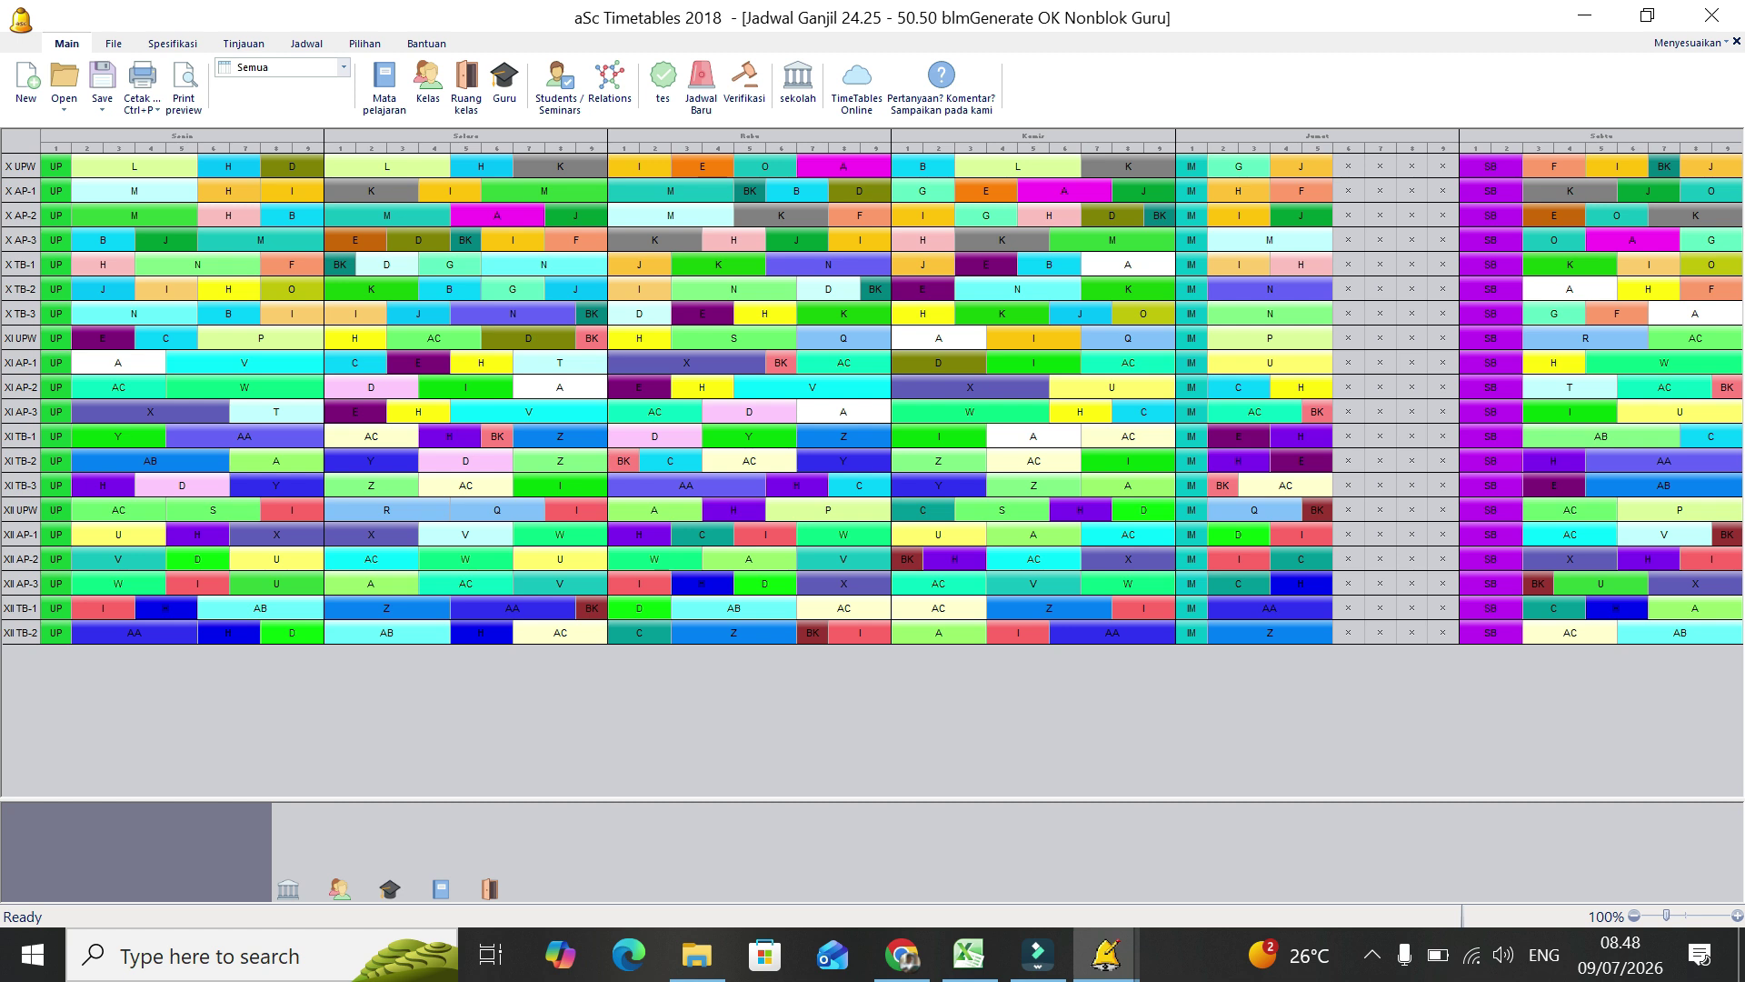
# Step: Preview the generated timetables per class from X UPW through X AP-3, and close the print preview
pyautogui.click(184, 86)
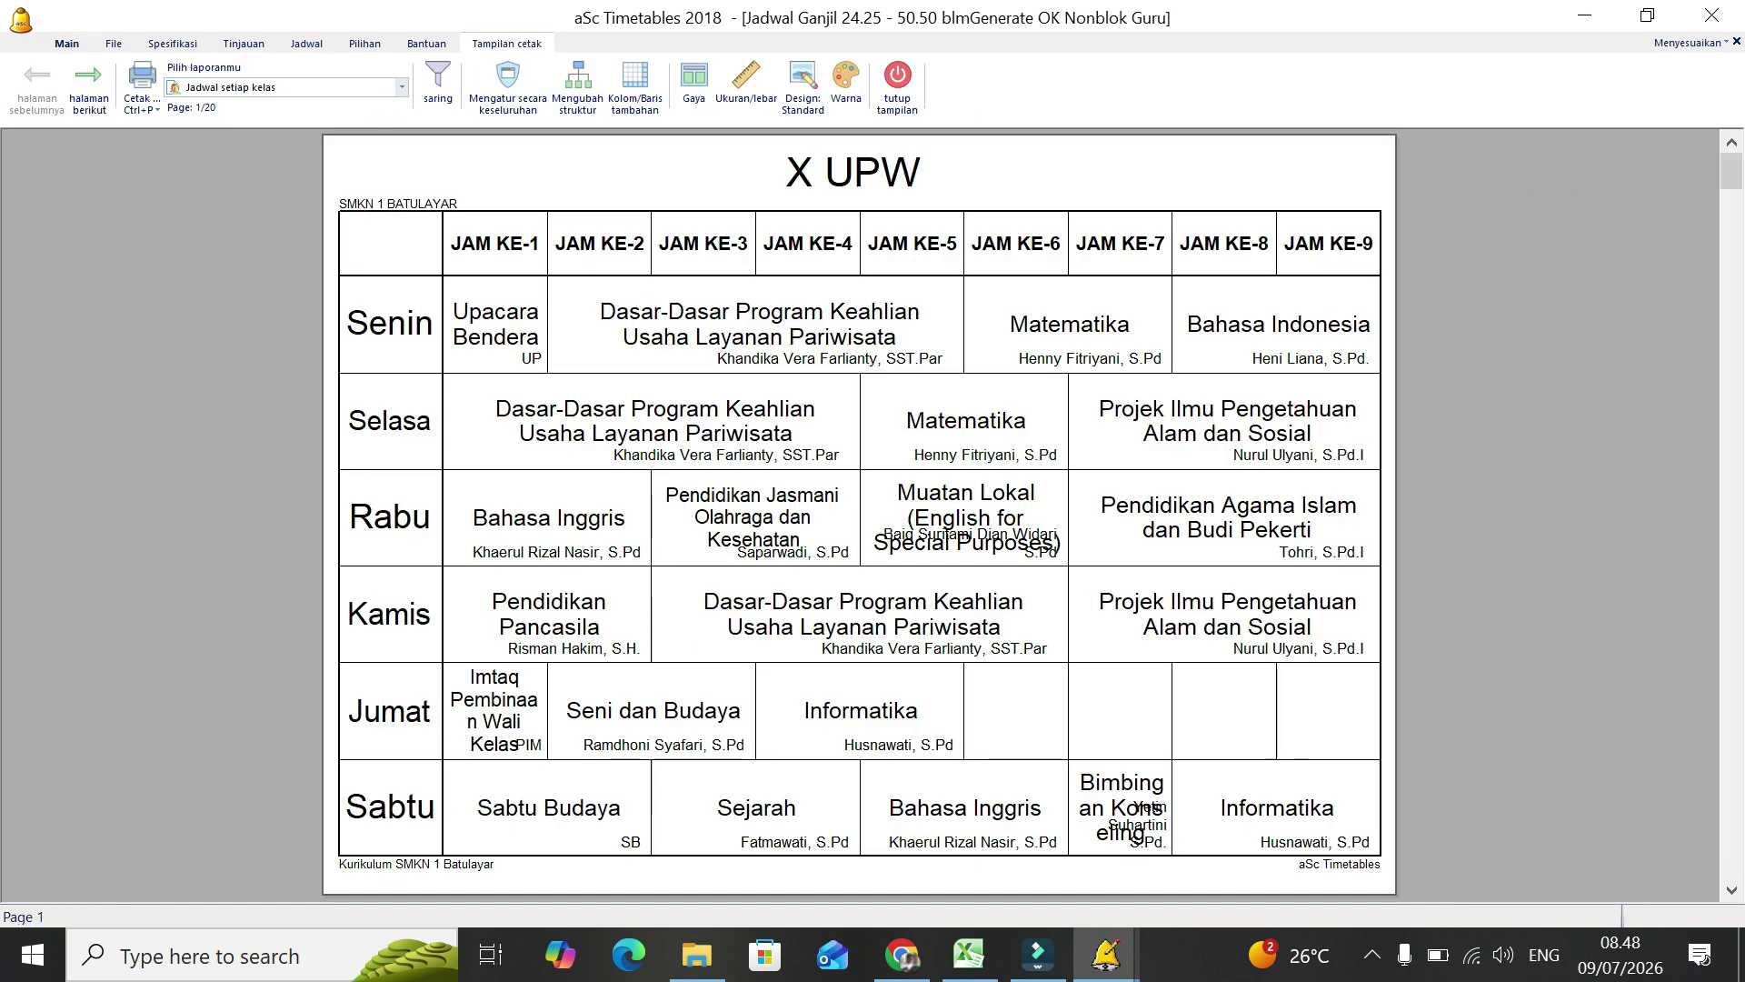
pyautogui.click(89, 84)
pyautogui.click(89, 84)
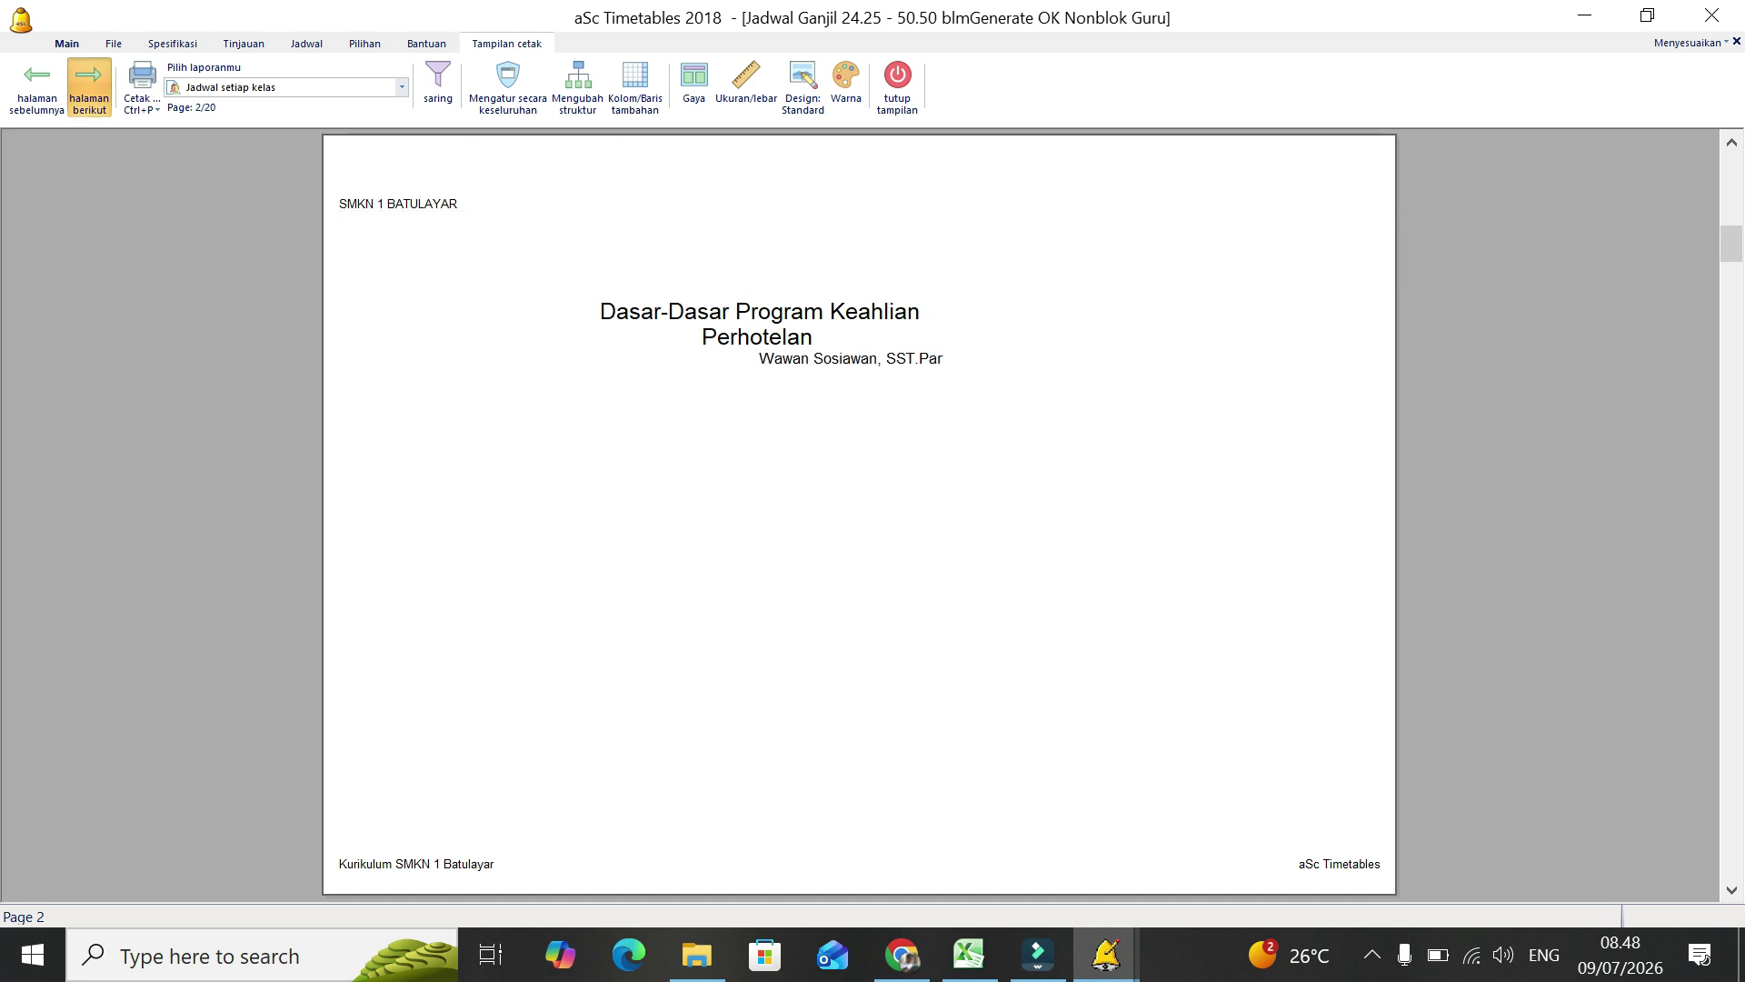
pyautogui.click(89, 84)
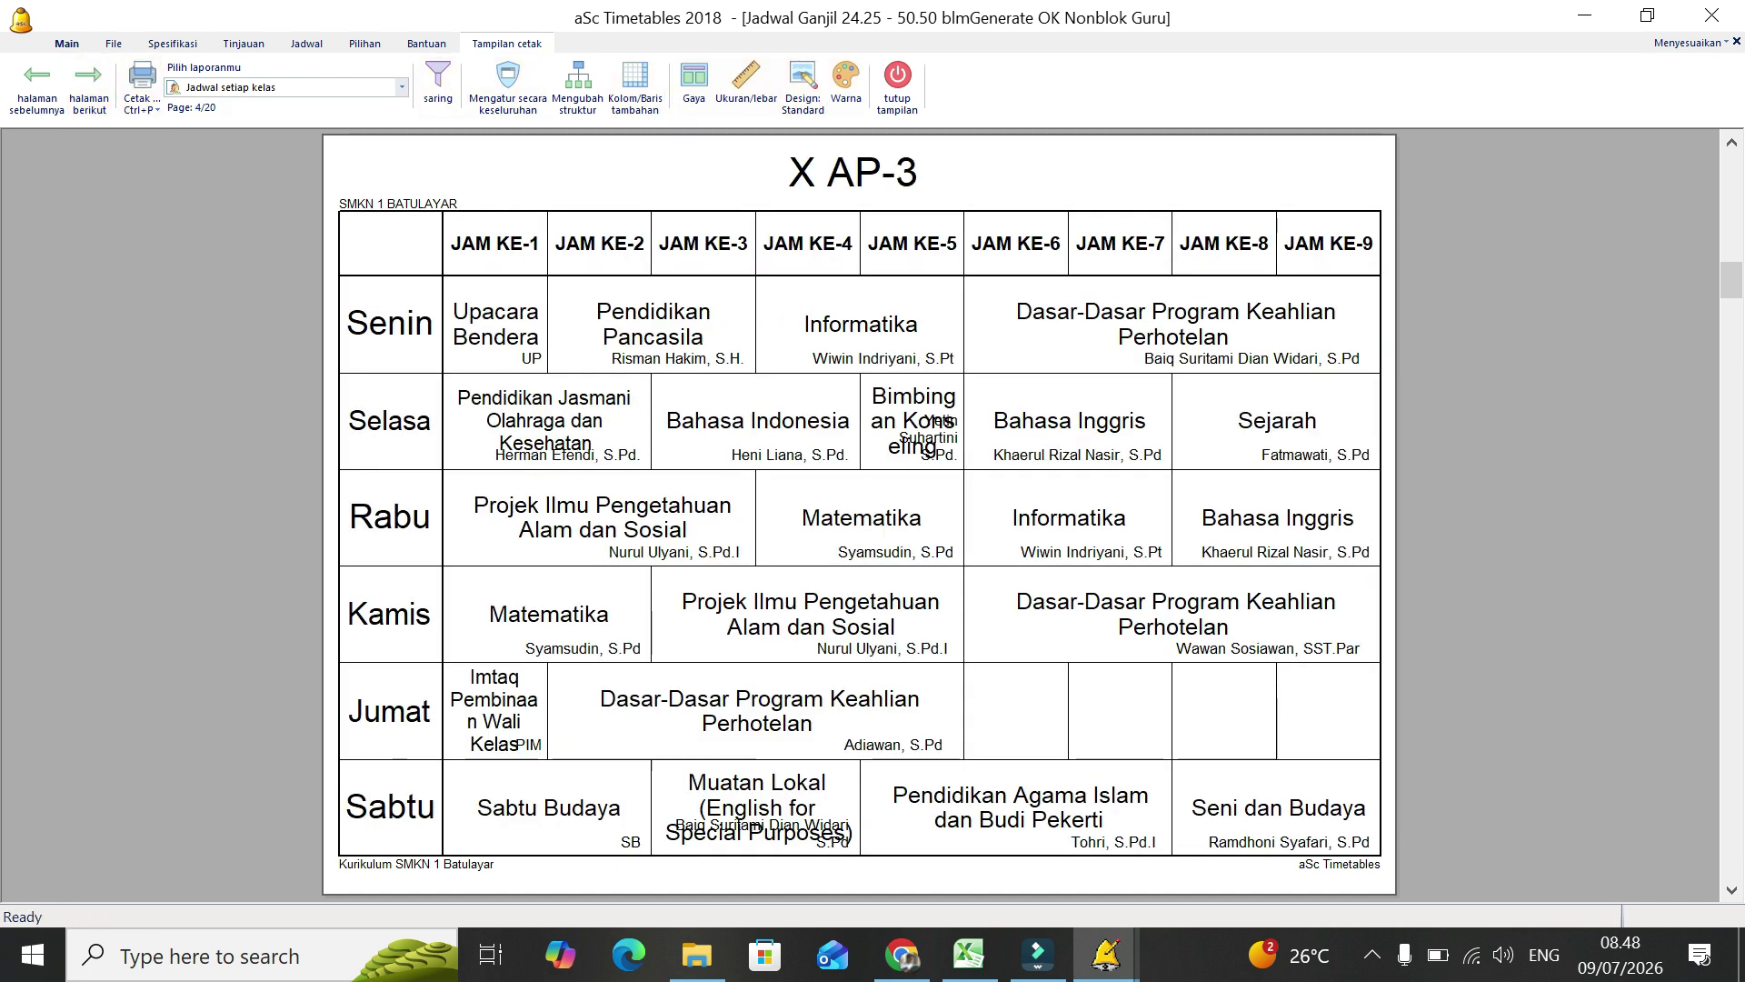
pyautogui.click(897, 87)
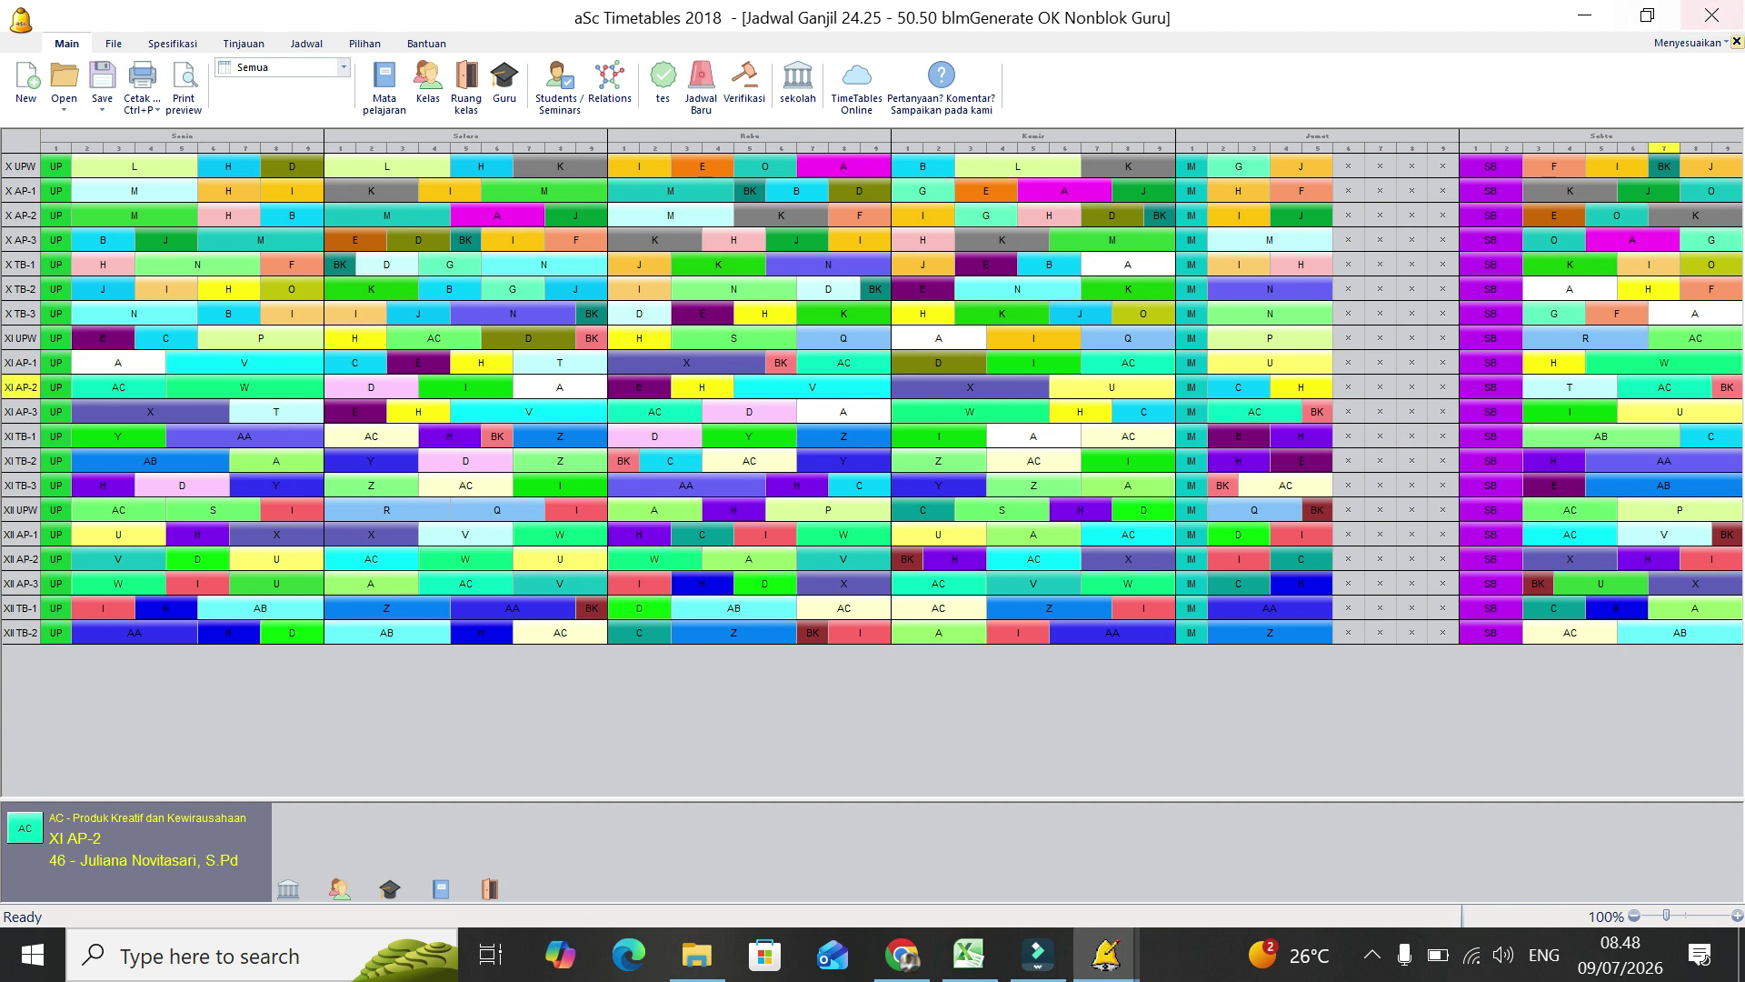
# Step: Switch to the open timetable file Jadwal Ganjil 24.25 - 50.50 - Blok Masalah
pyautogui.click(1585, 16)
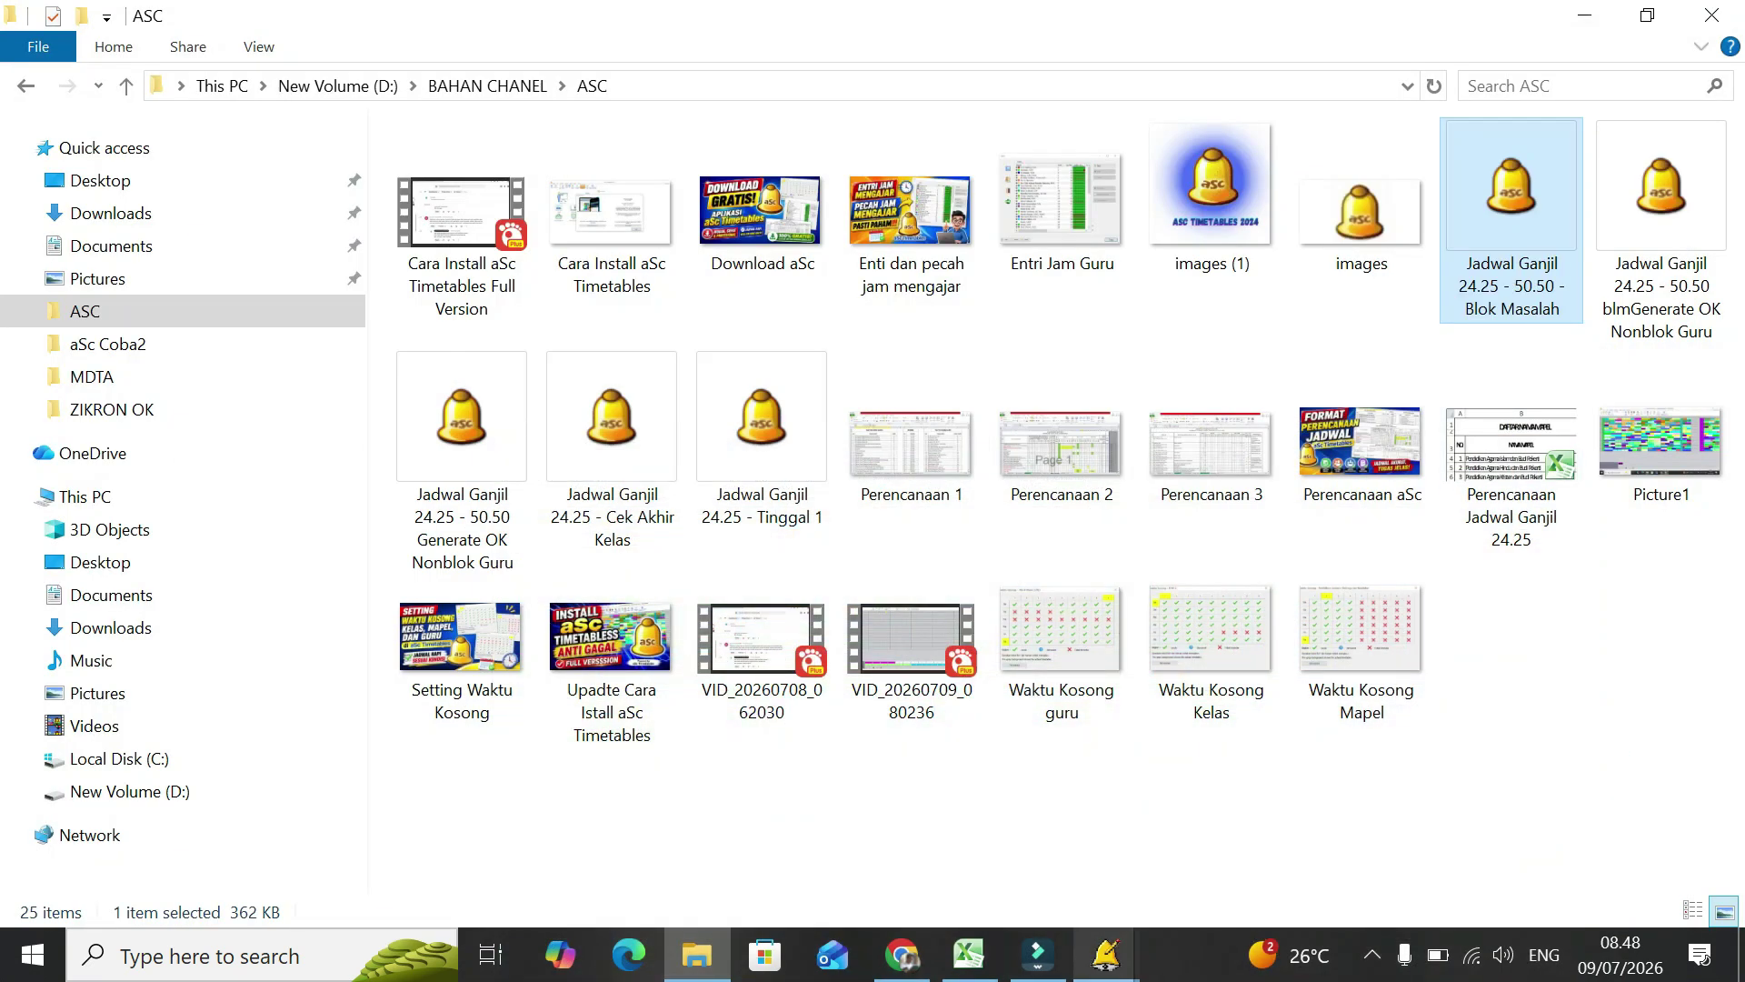
pyautogui.click(1105, 954)
pyautogui.click(1397, 845)
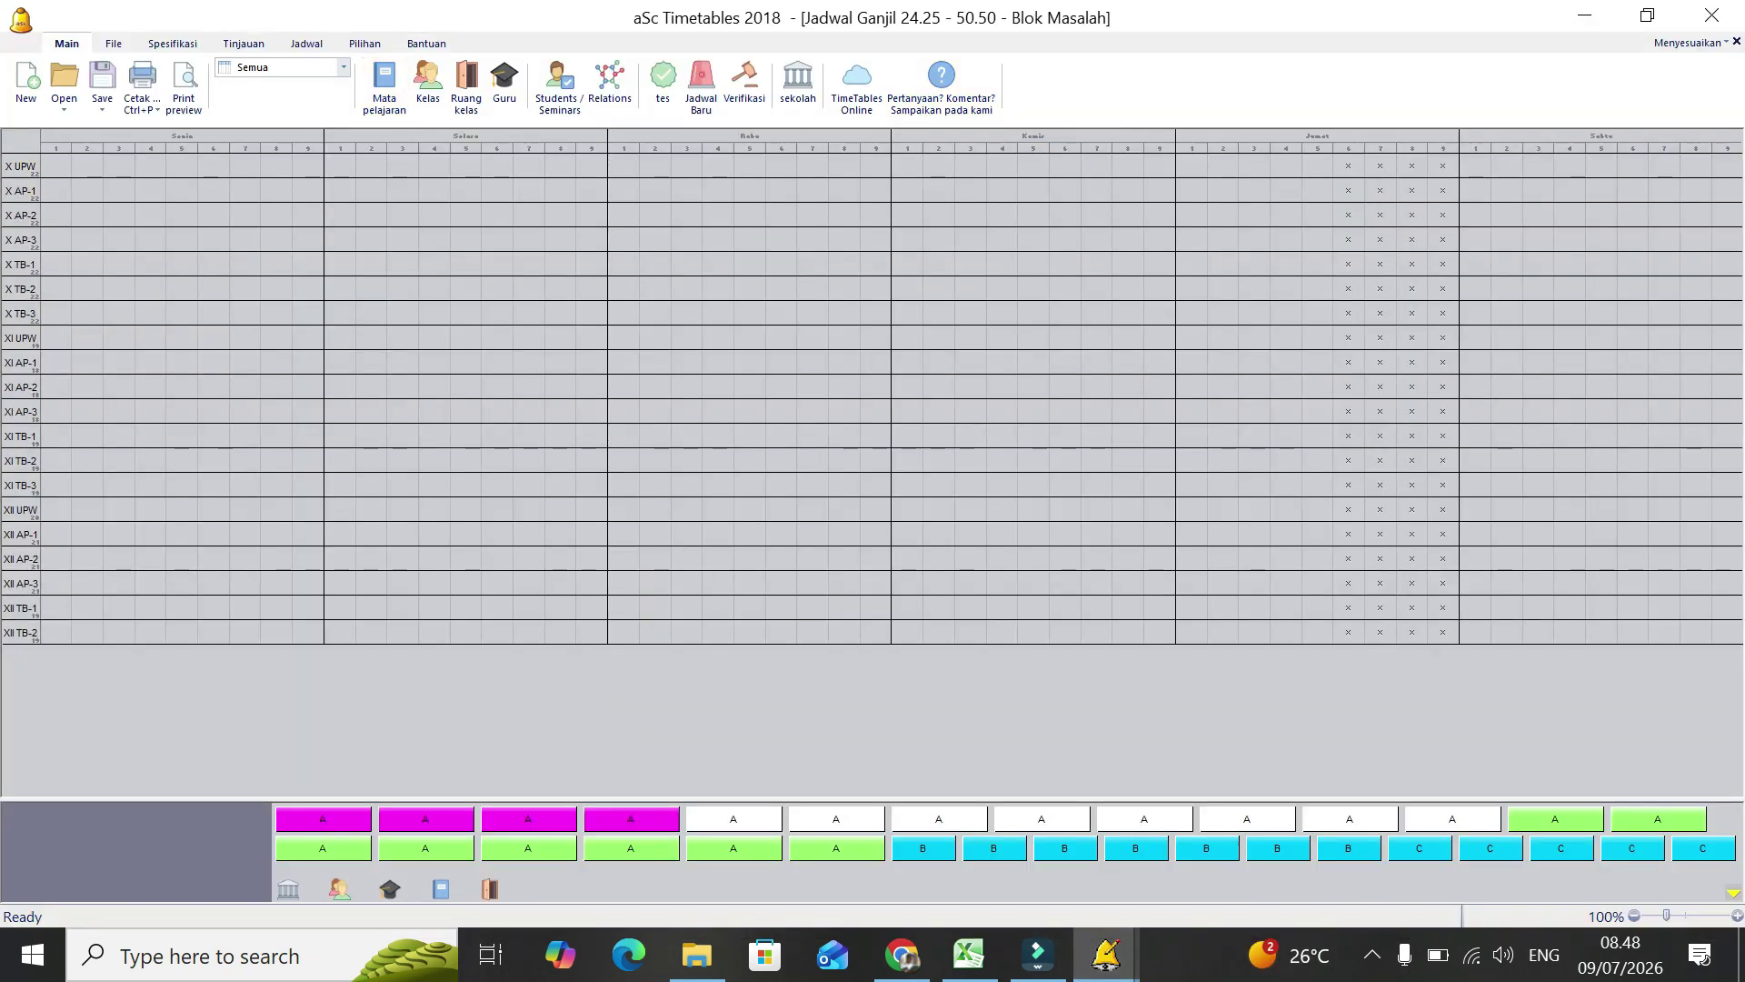
# Step: Run the complete data test on the Blok Masalah timetable, skipping each flagged problem to continue testing
pyautogui.click(662, 82)
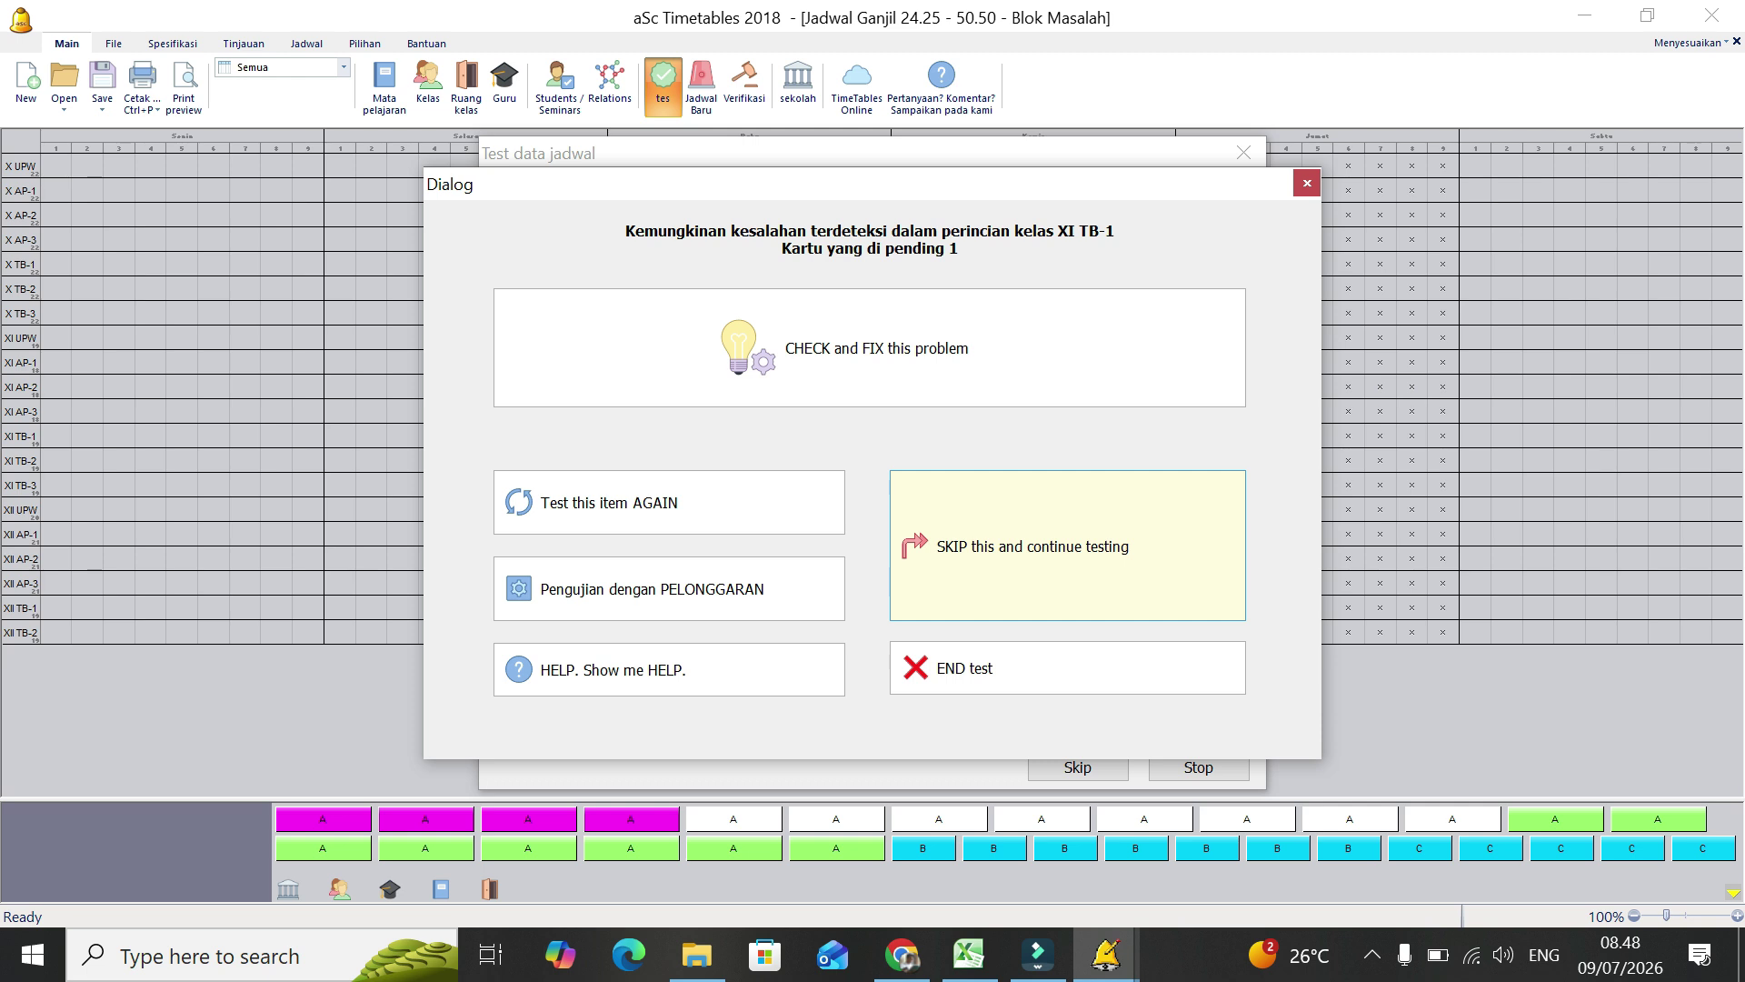
pyautogui.click(1032, 546)
pyautogui.click(1033, 546)
pyautogui.click(1032, 546)
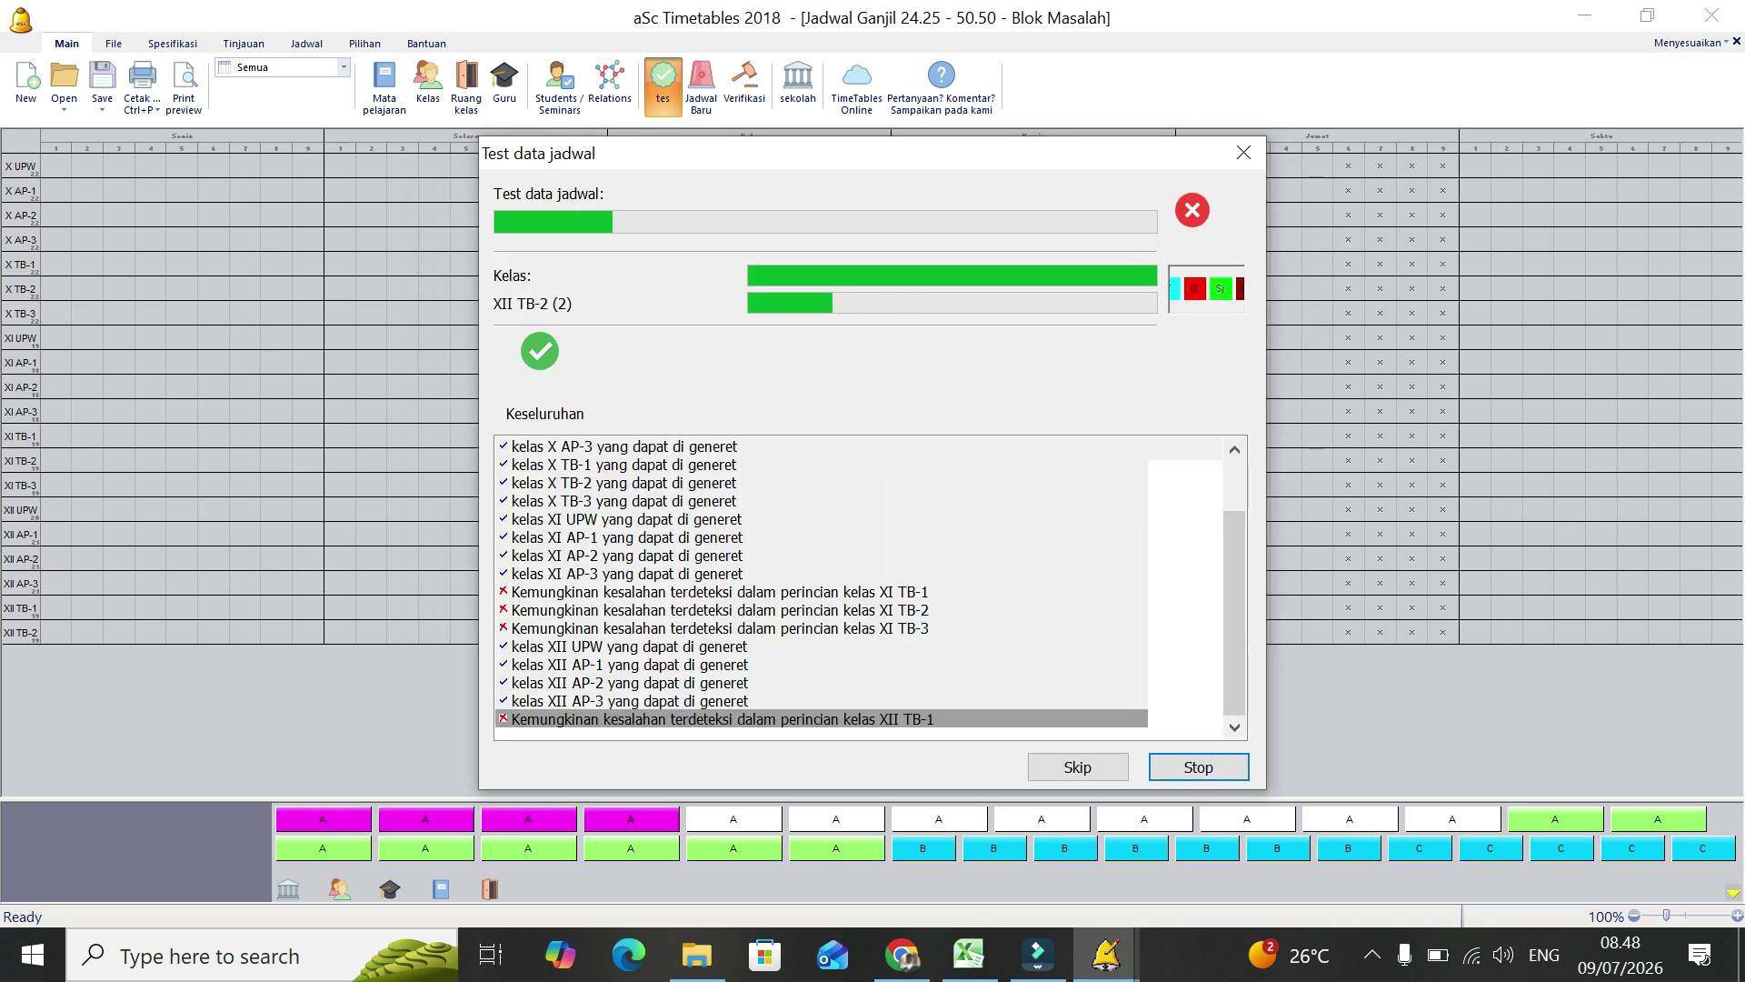
pyautogui.click(1033, 546)
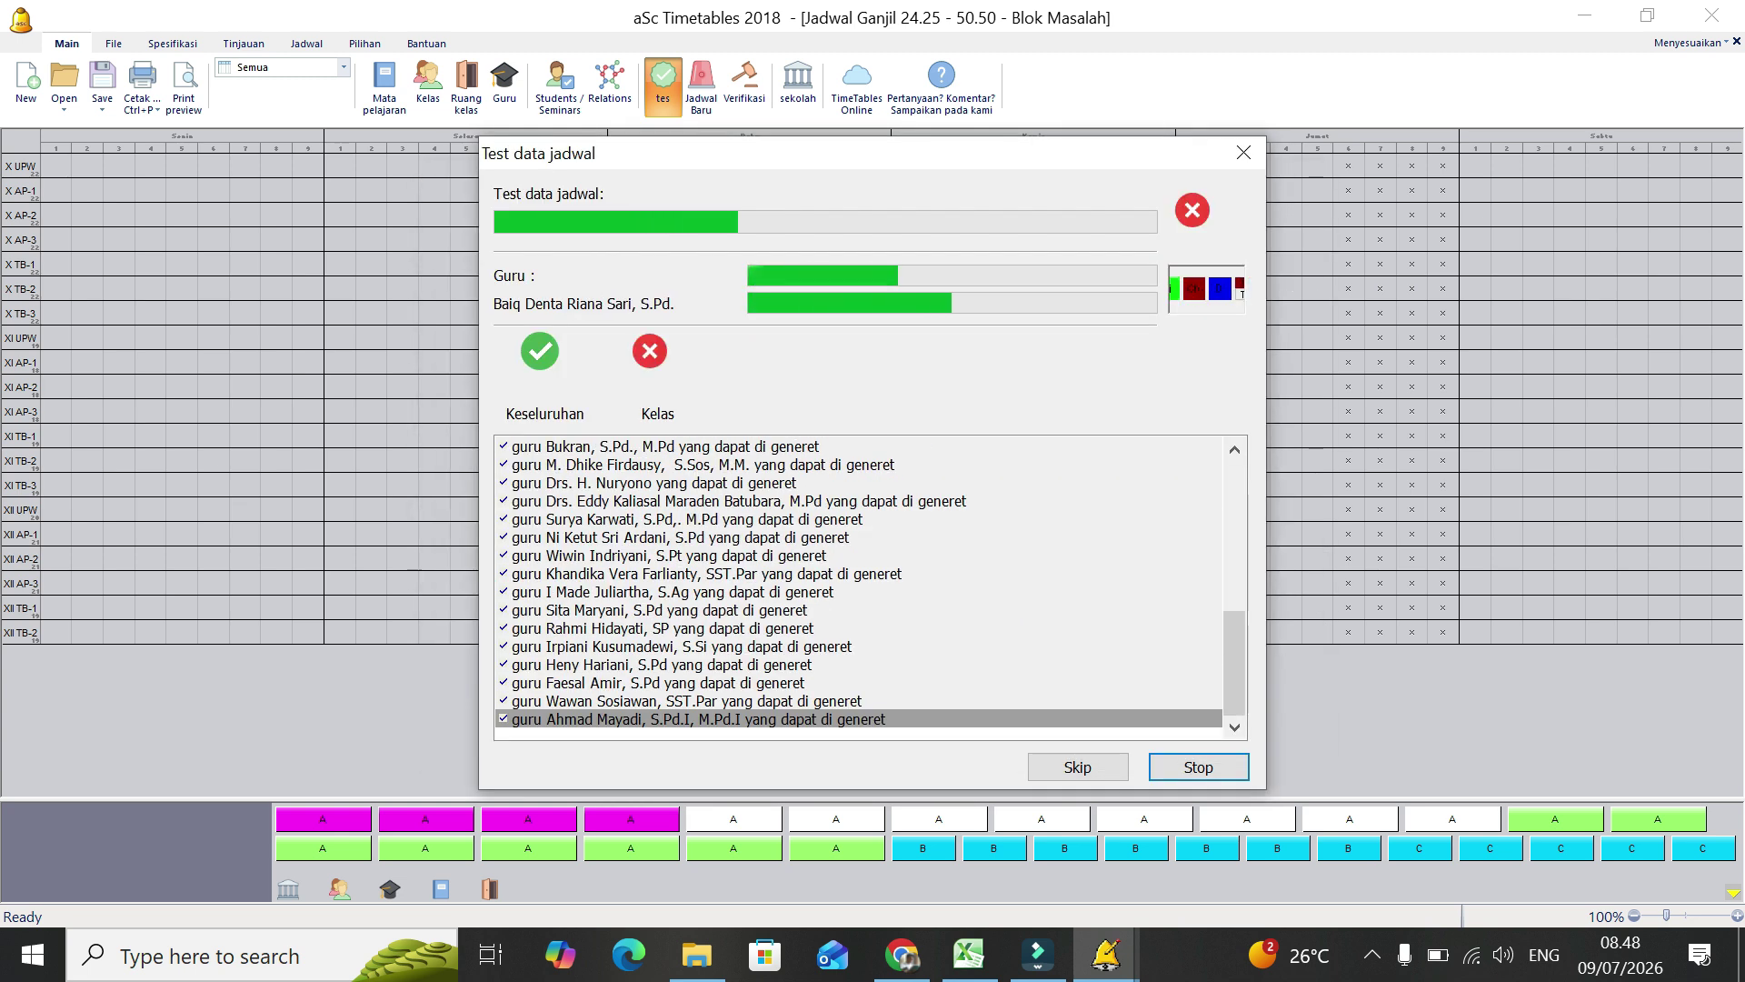
pyautogui.click(1032, 546)
pyautogui.click(1032, 546)
pyautogui.click(1032, 547)
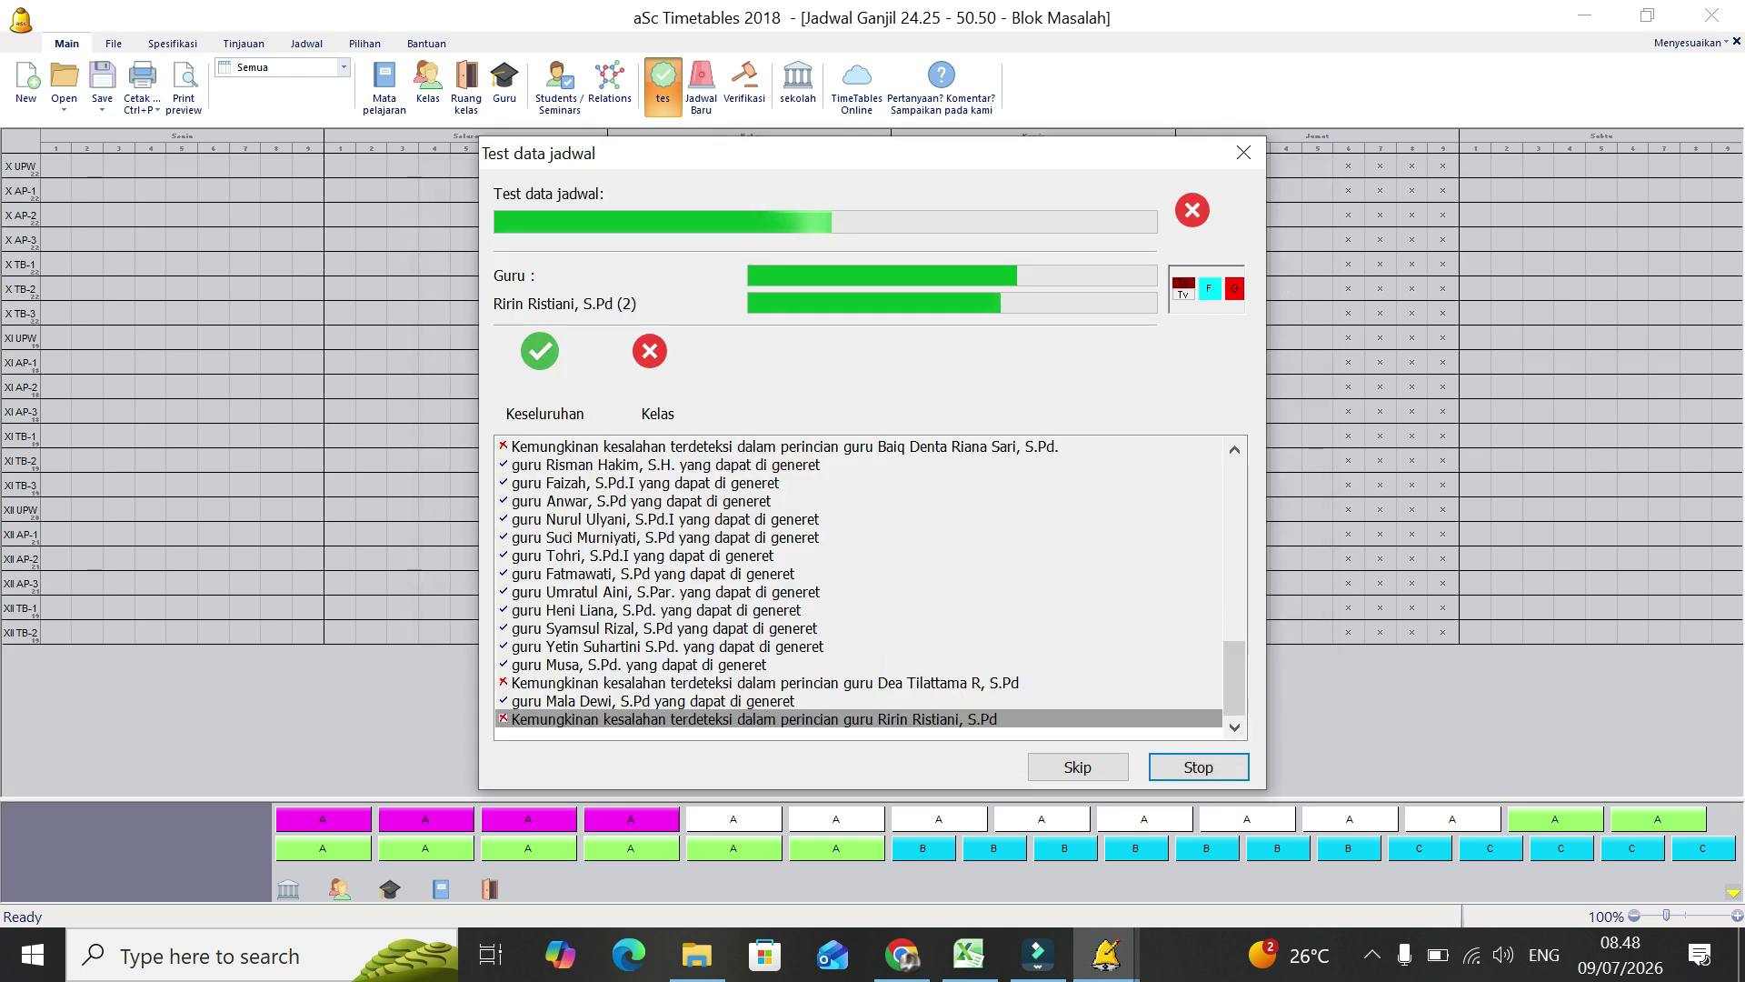
pyautogui.click(1032, 546)
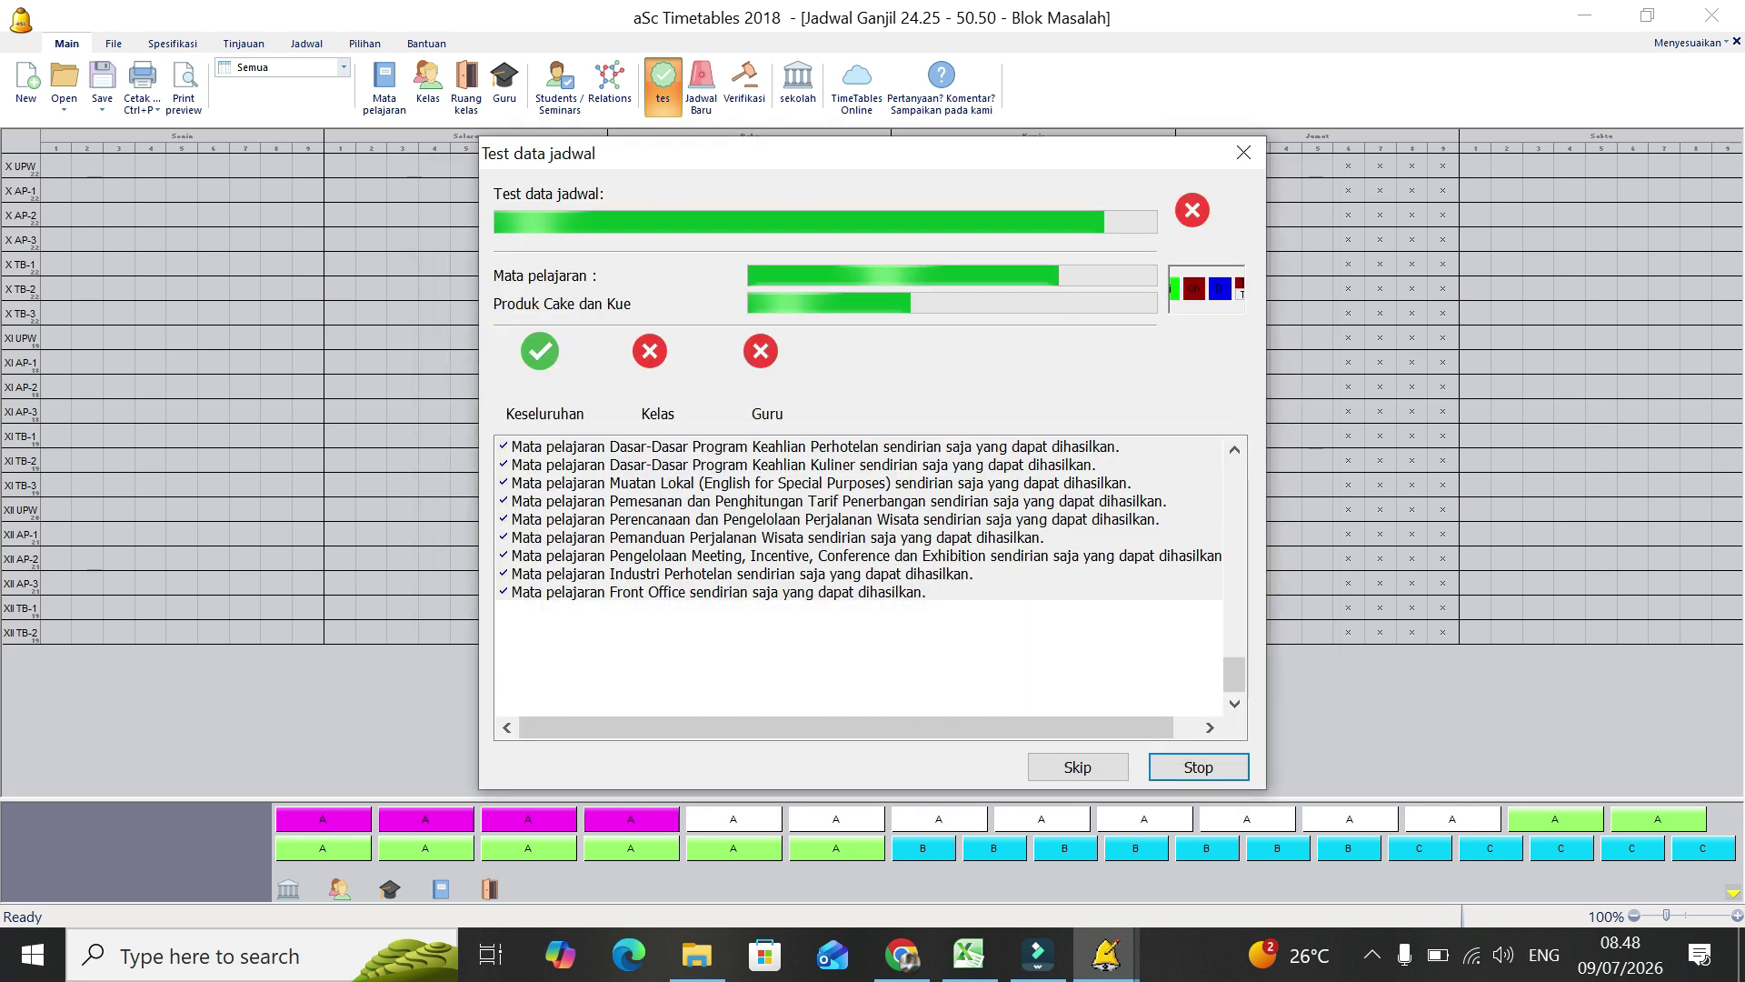
pyautogui.click(1032, 546)
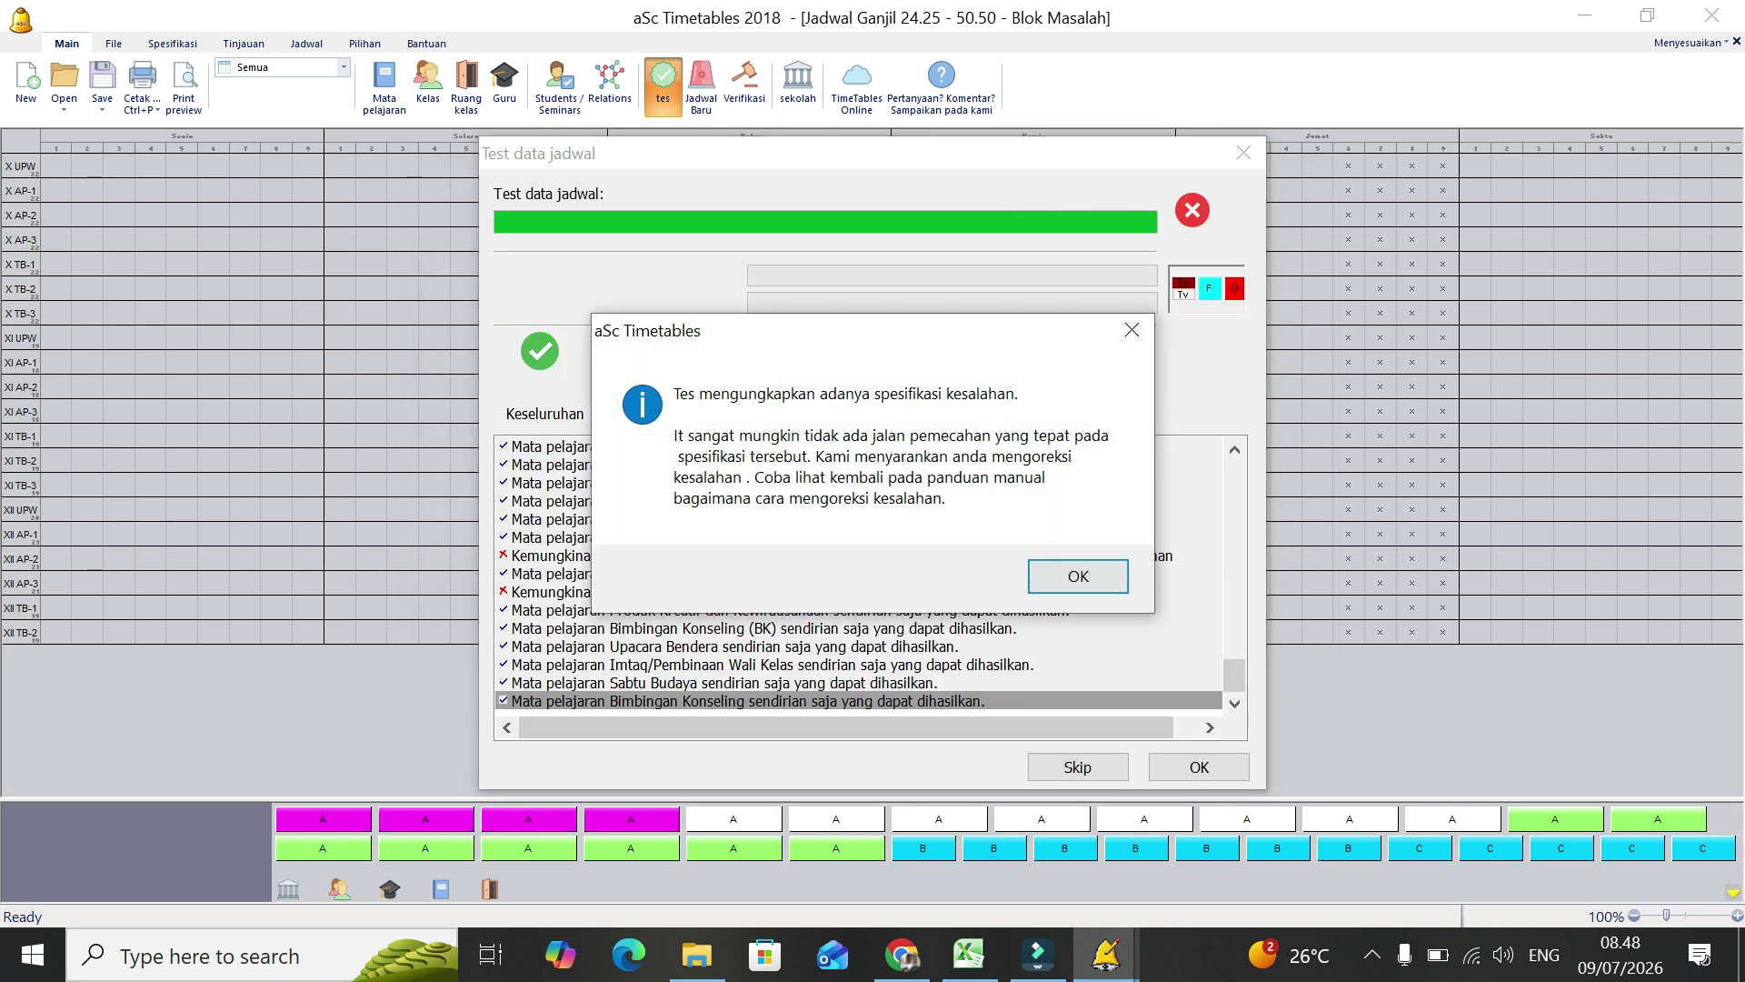
pyautogui.press('Return')
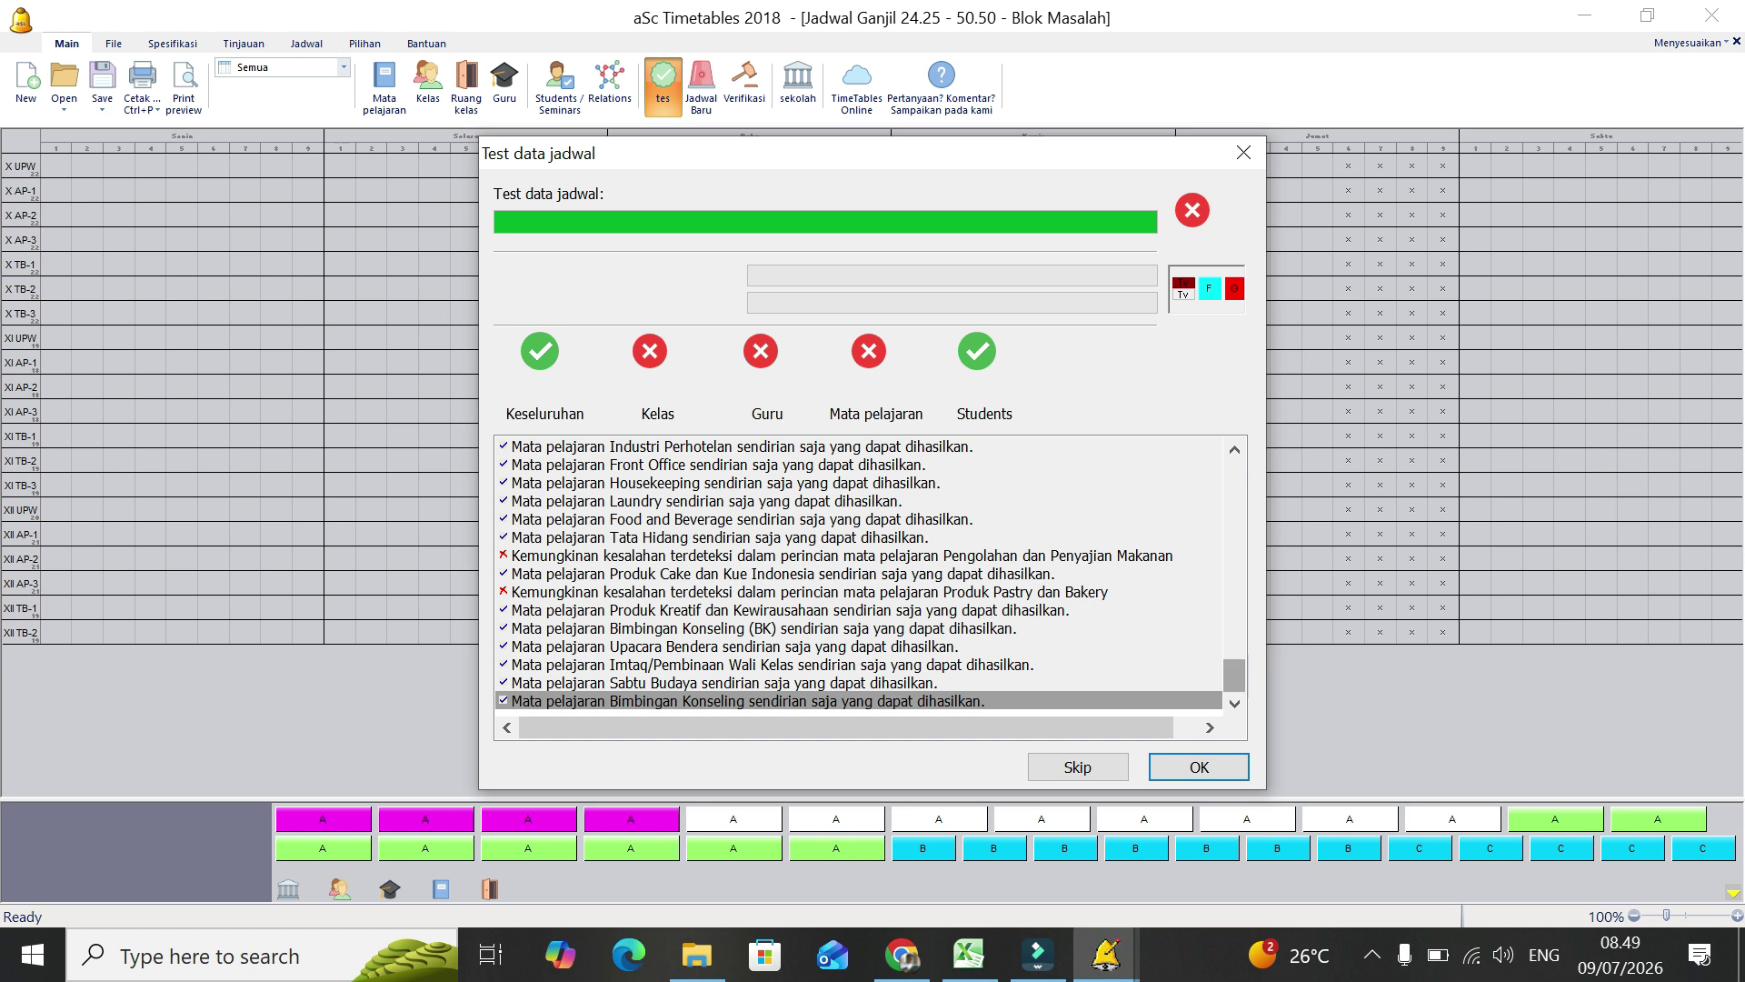
# Step: Examine the test report for flagged classes, teachers and subjects, and close it
pyautogui.scroll(20, 870, 578)
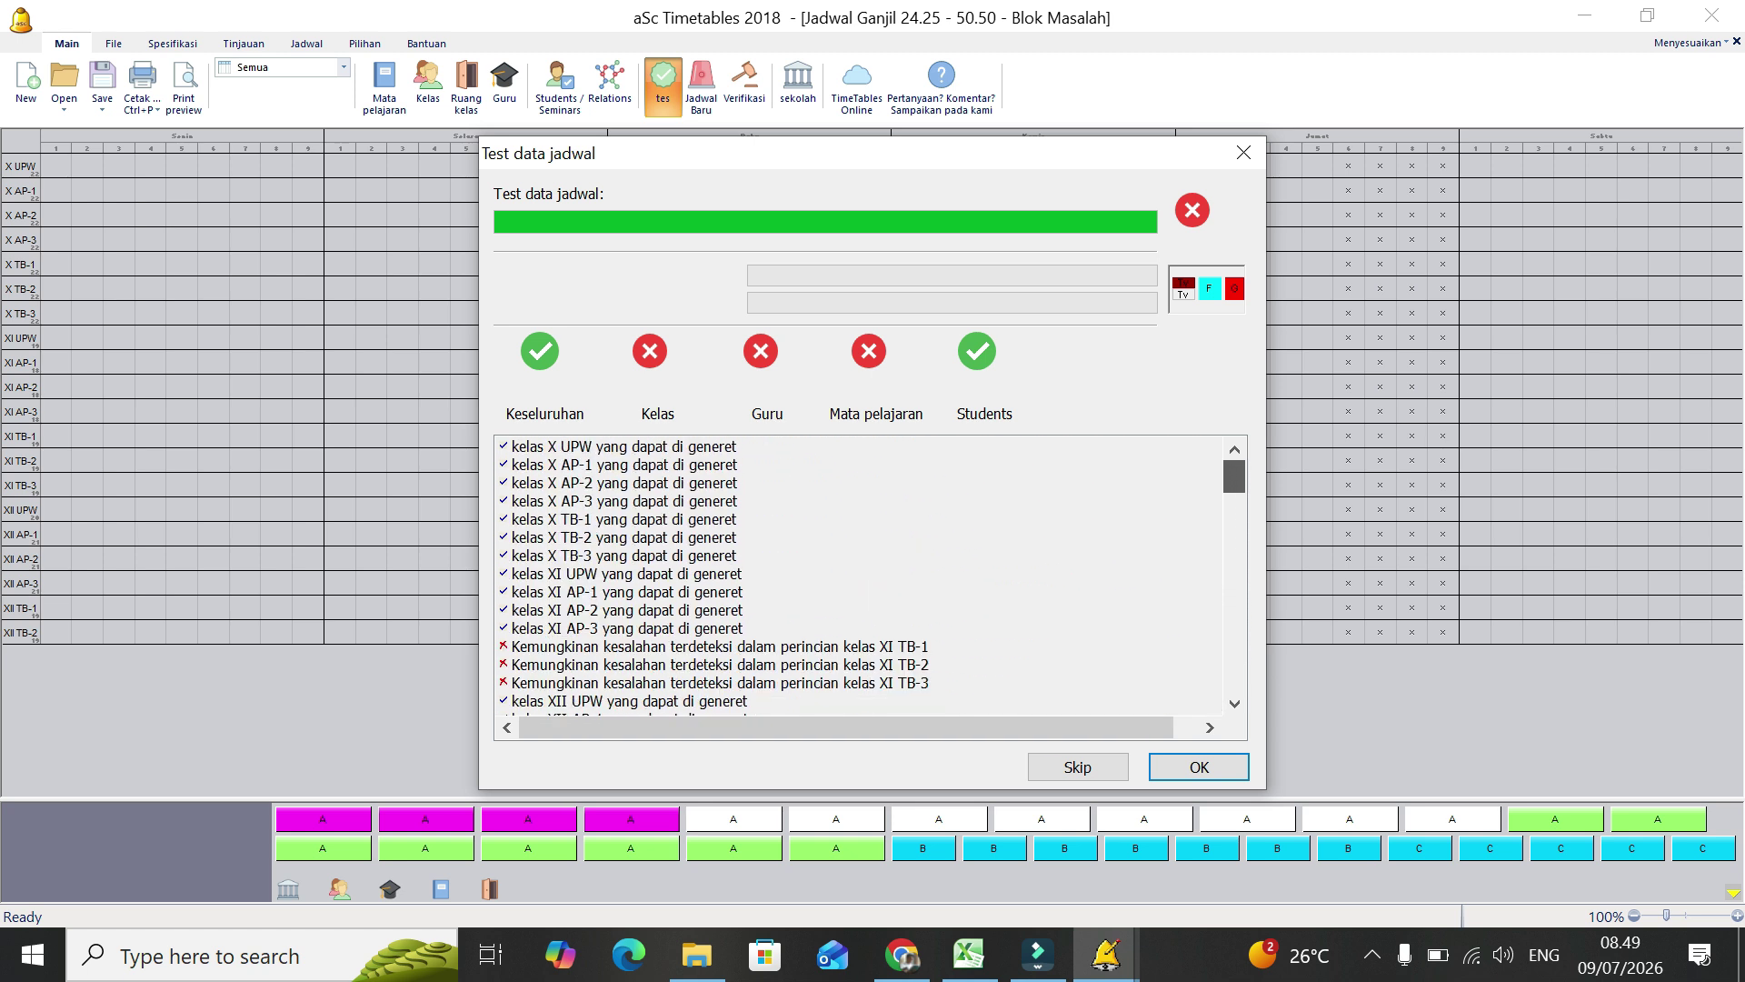
pyautogui.scroll(-20, 870, 578)
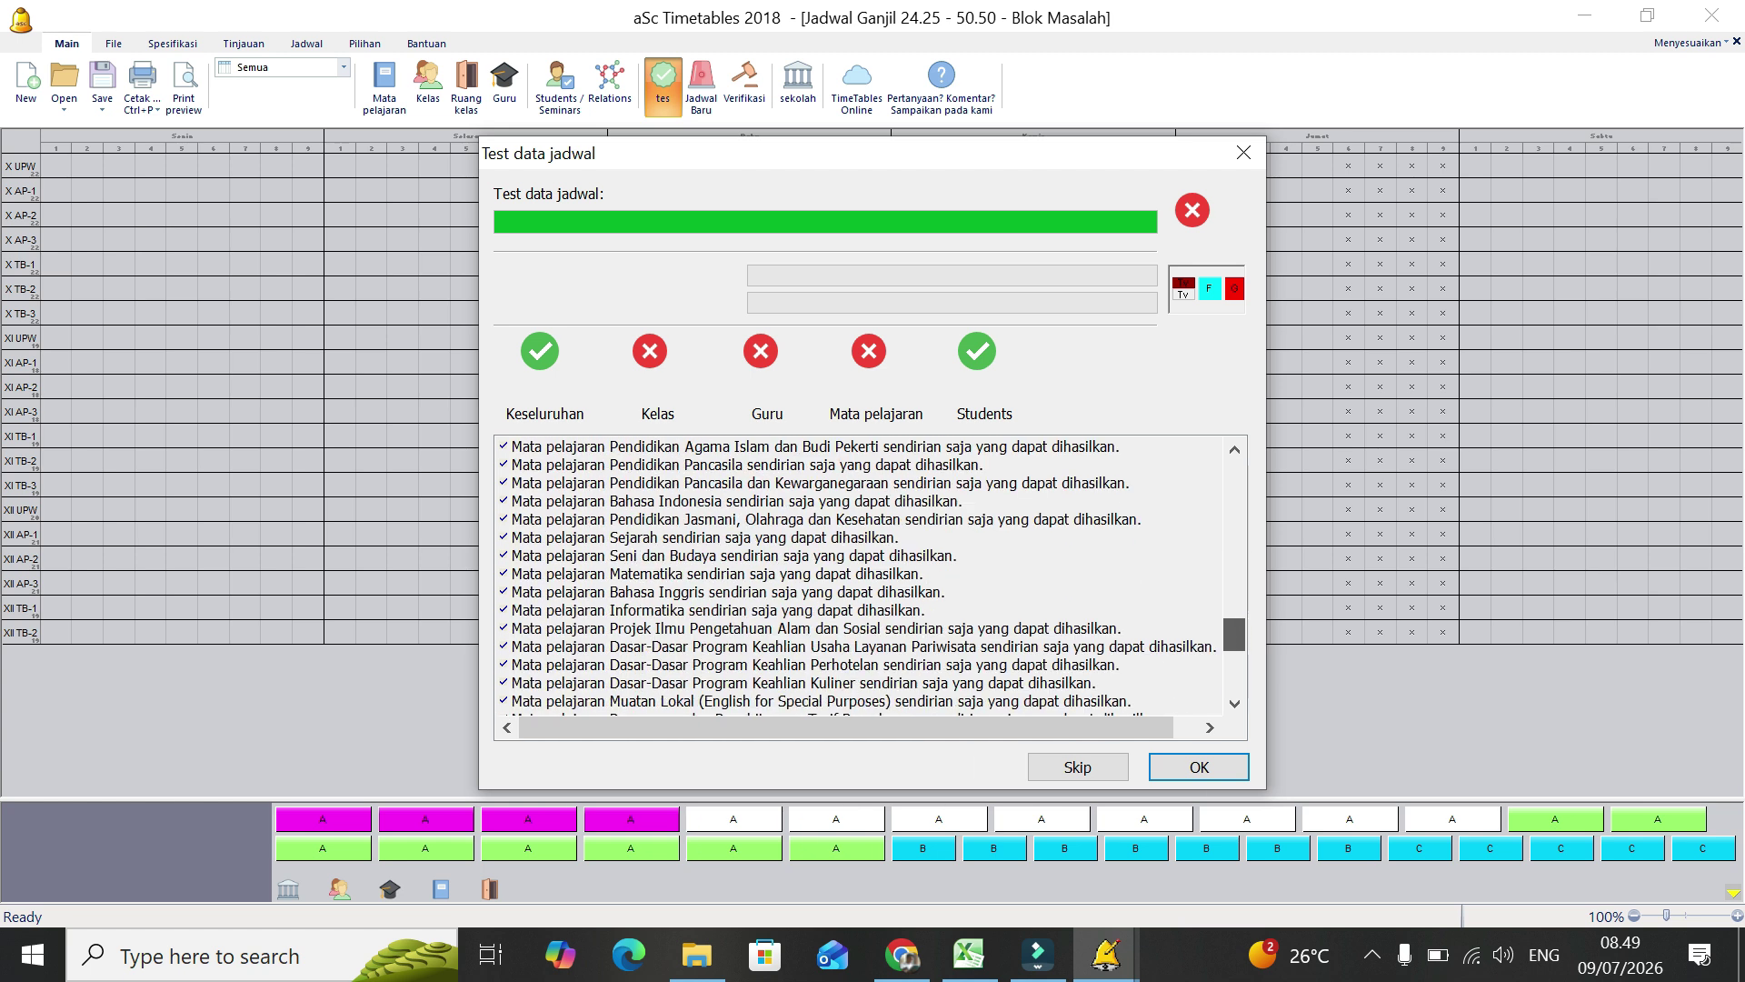
pyautogui.scroll(-1, 870, 579)
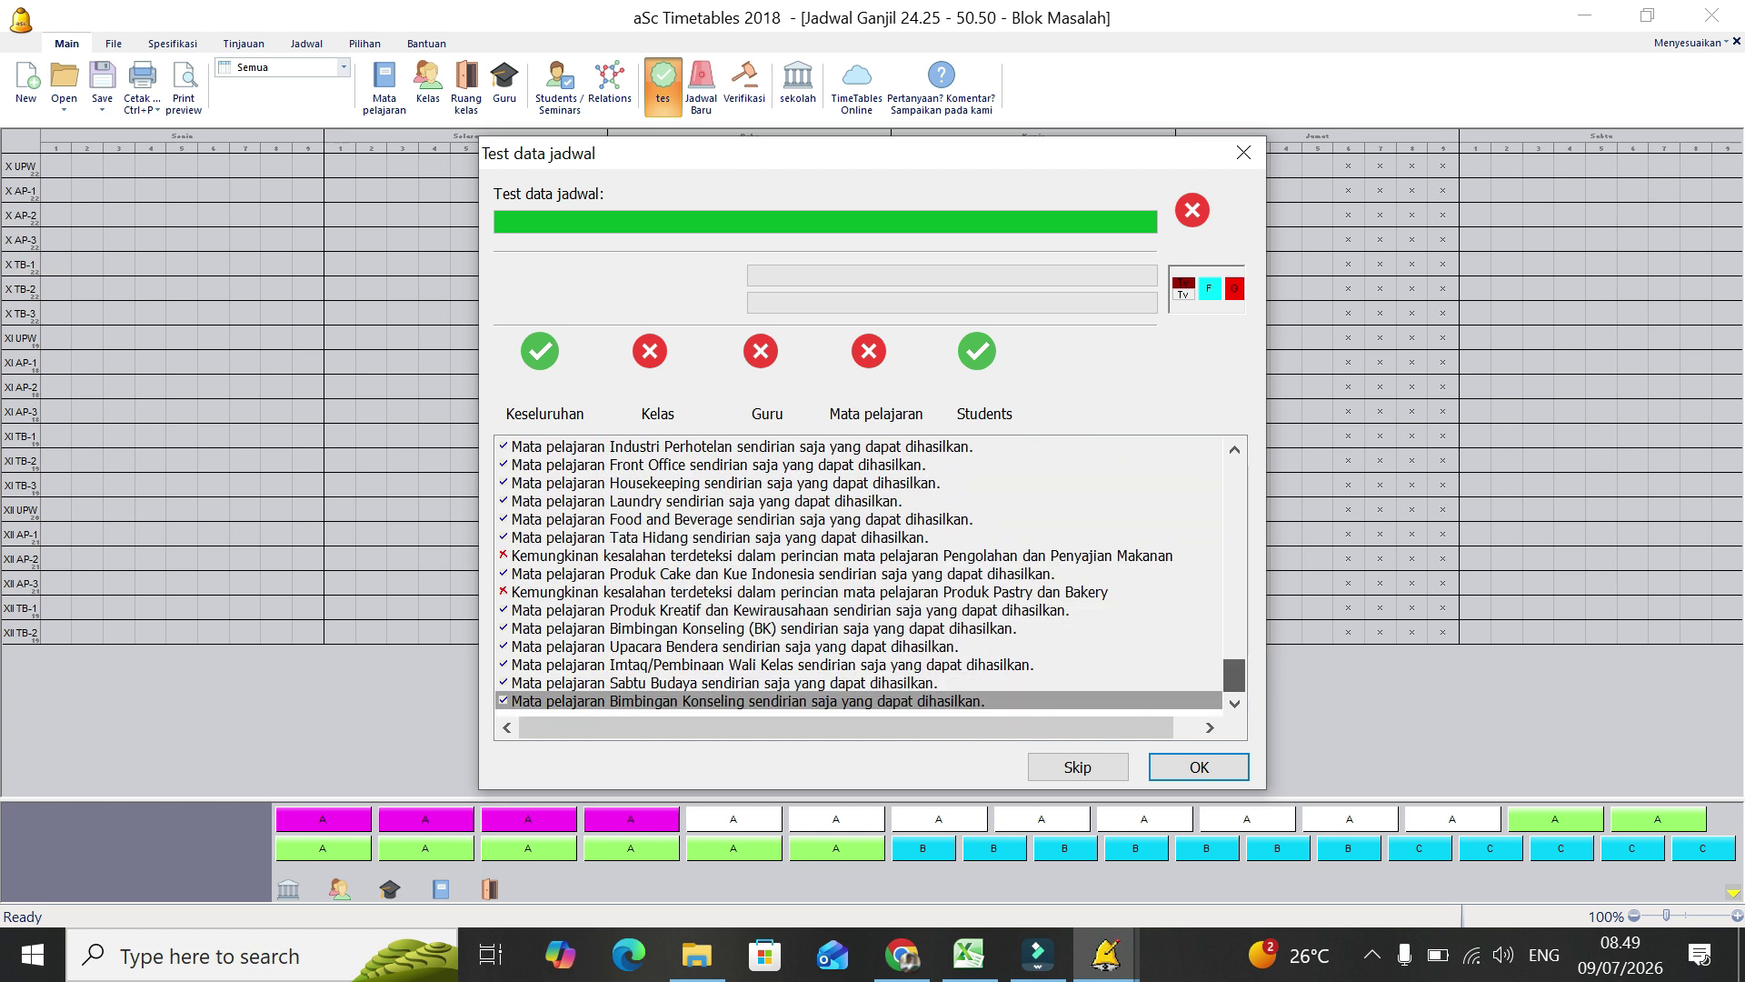
pyautogui.scroll(20, 870, 578)
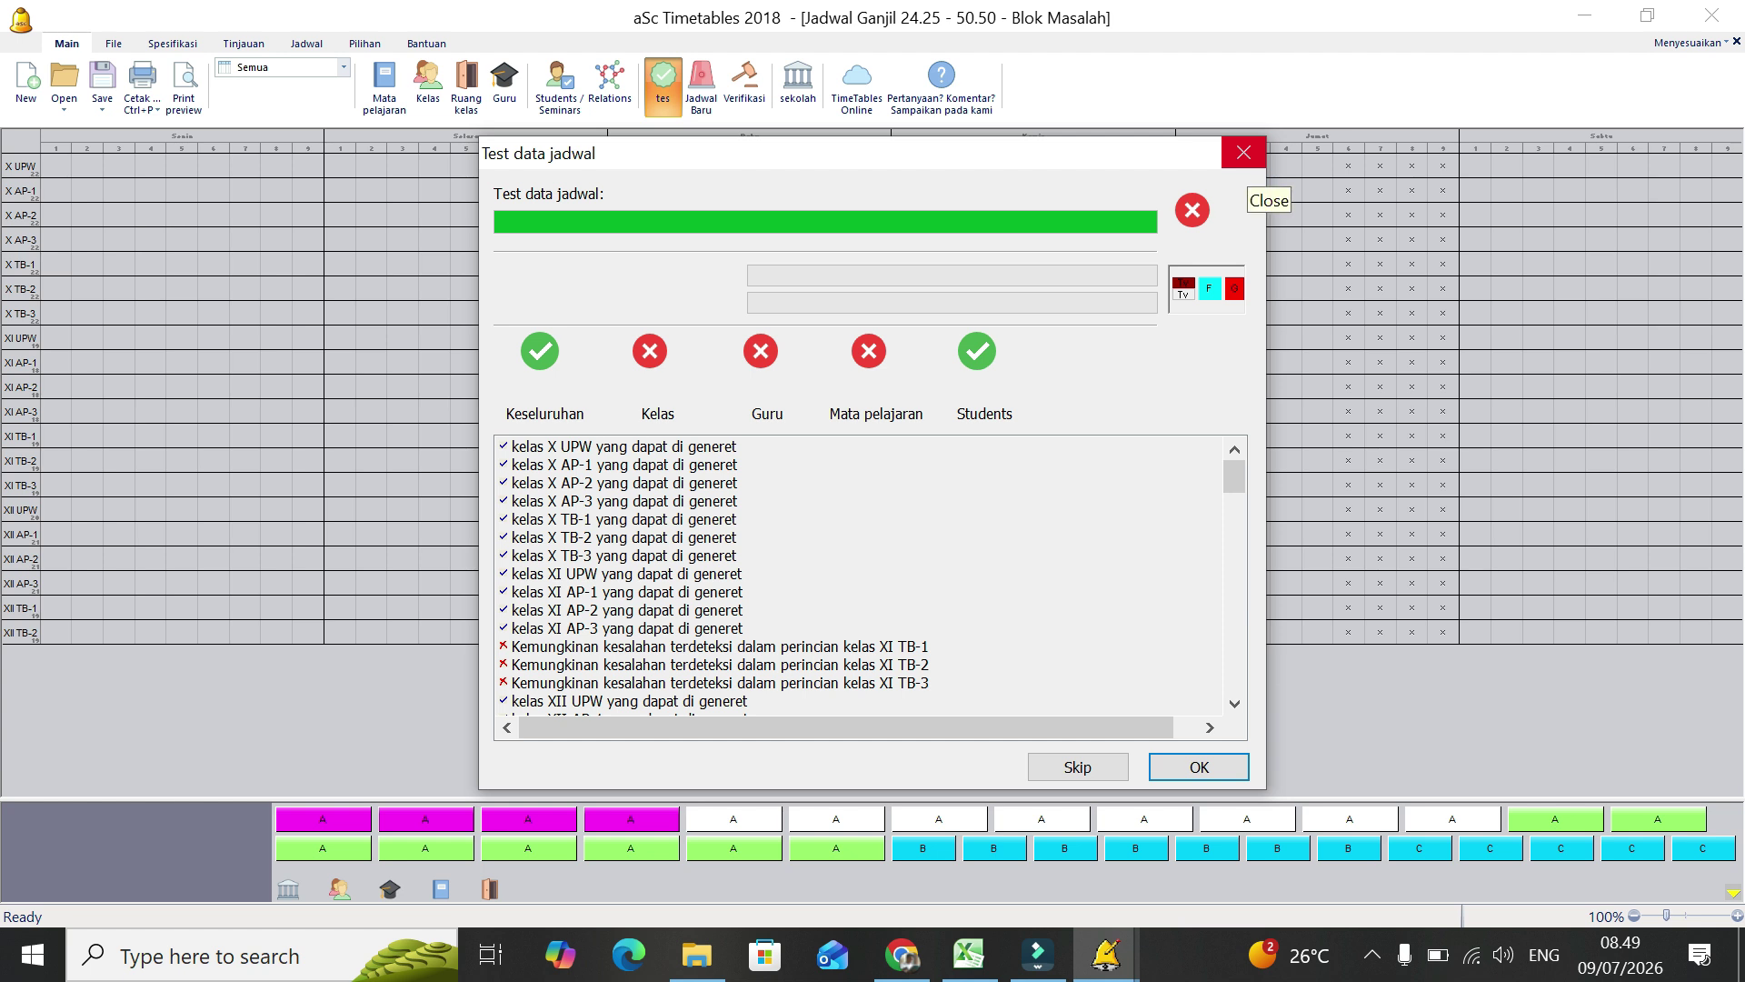
pyautogui.click(1199, 766)
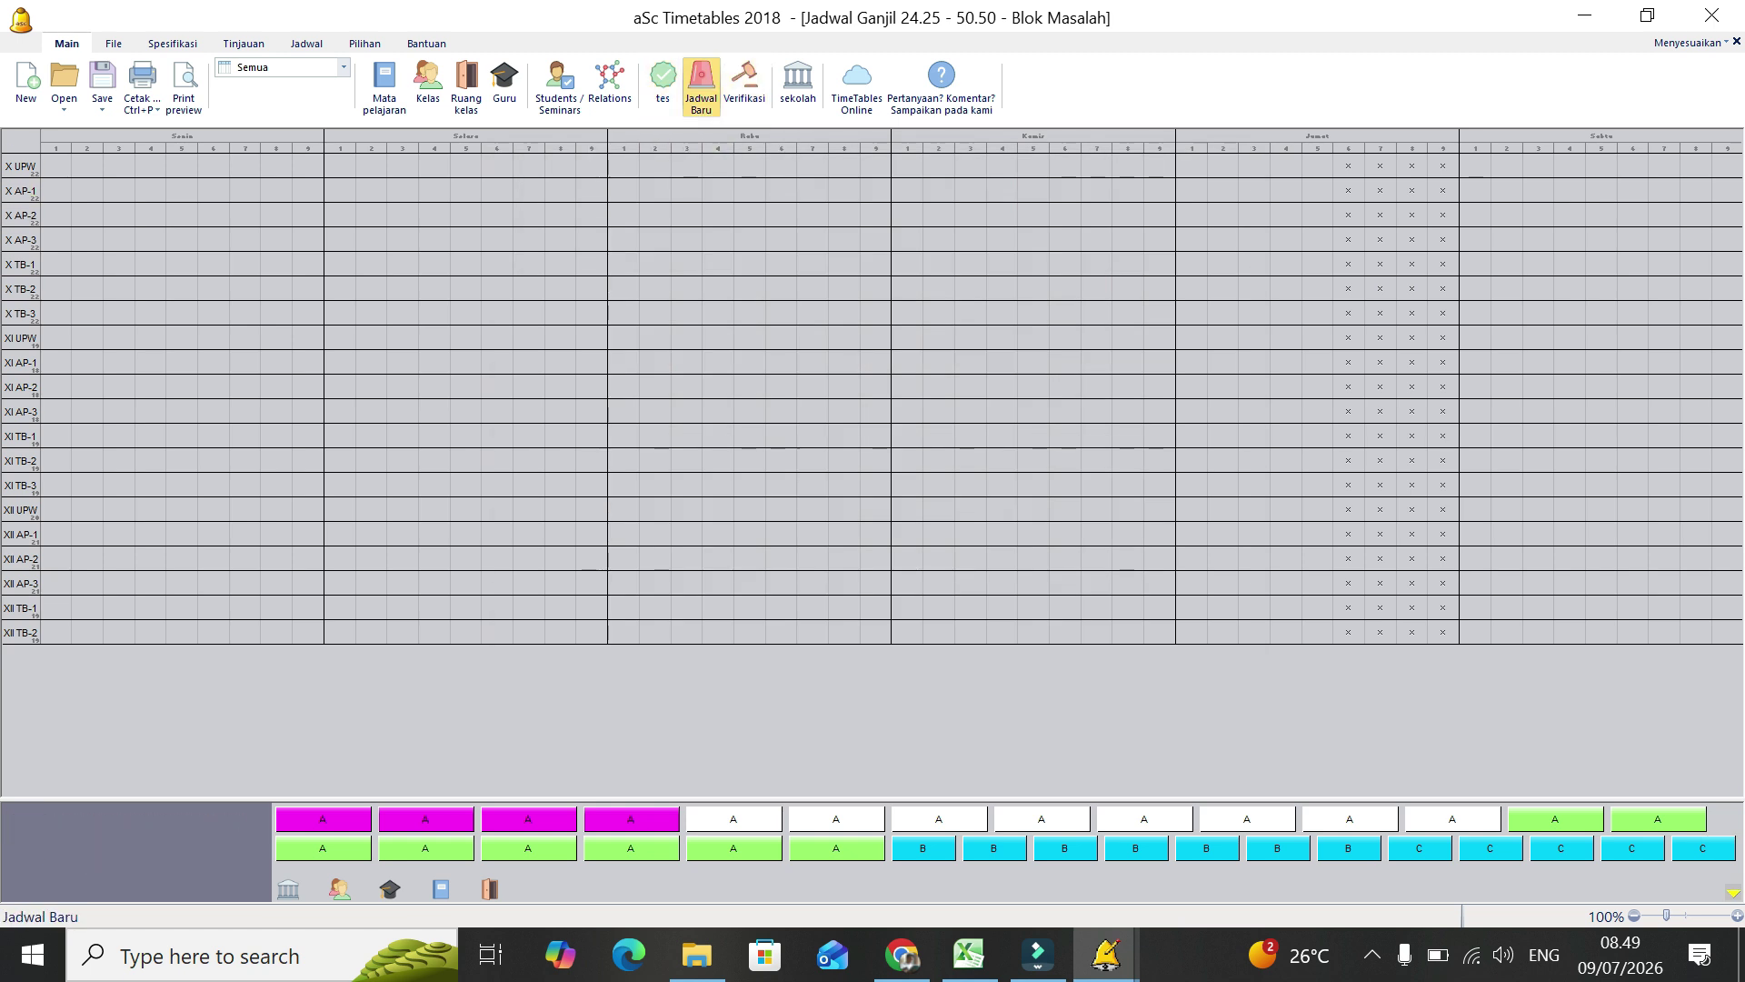
# Step: Generate the whole Blok Masalah timetable with Normal difficulty and the Memungkinkan istirahat setting, and dismiss the generation summary
pyautogui.click(701, 87)
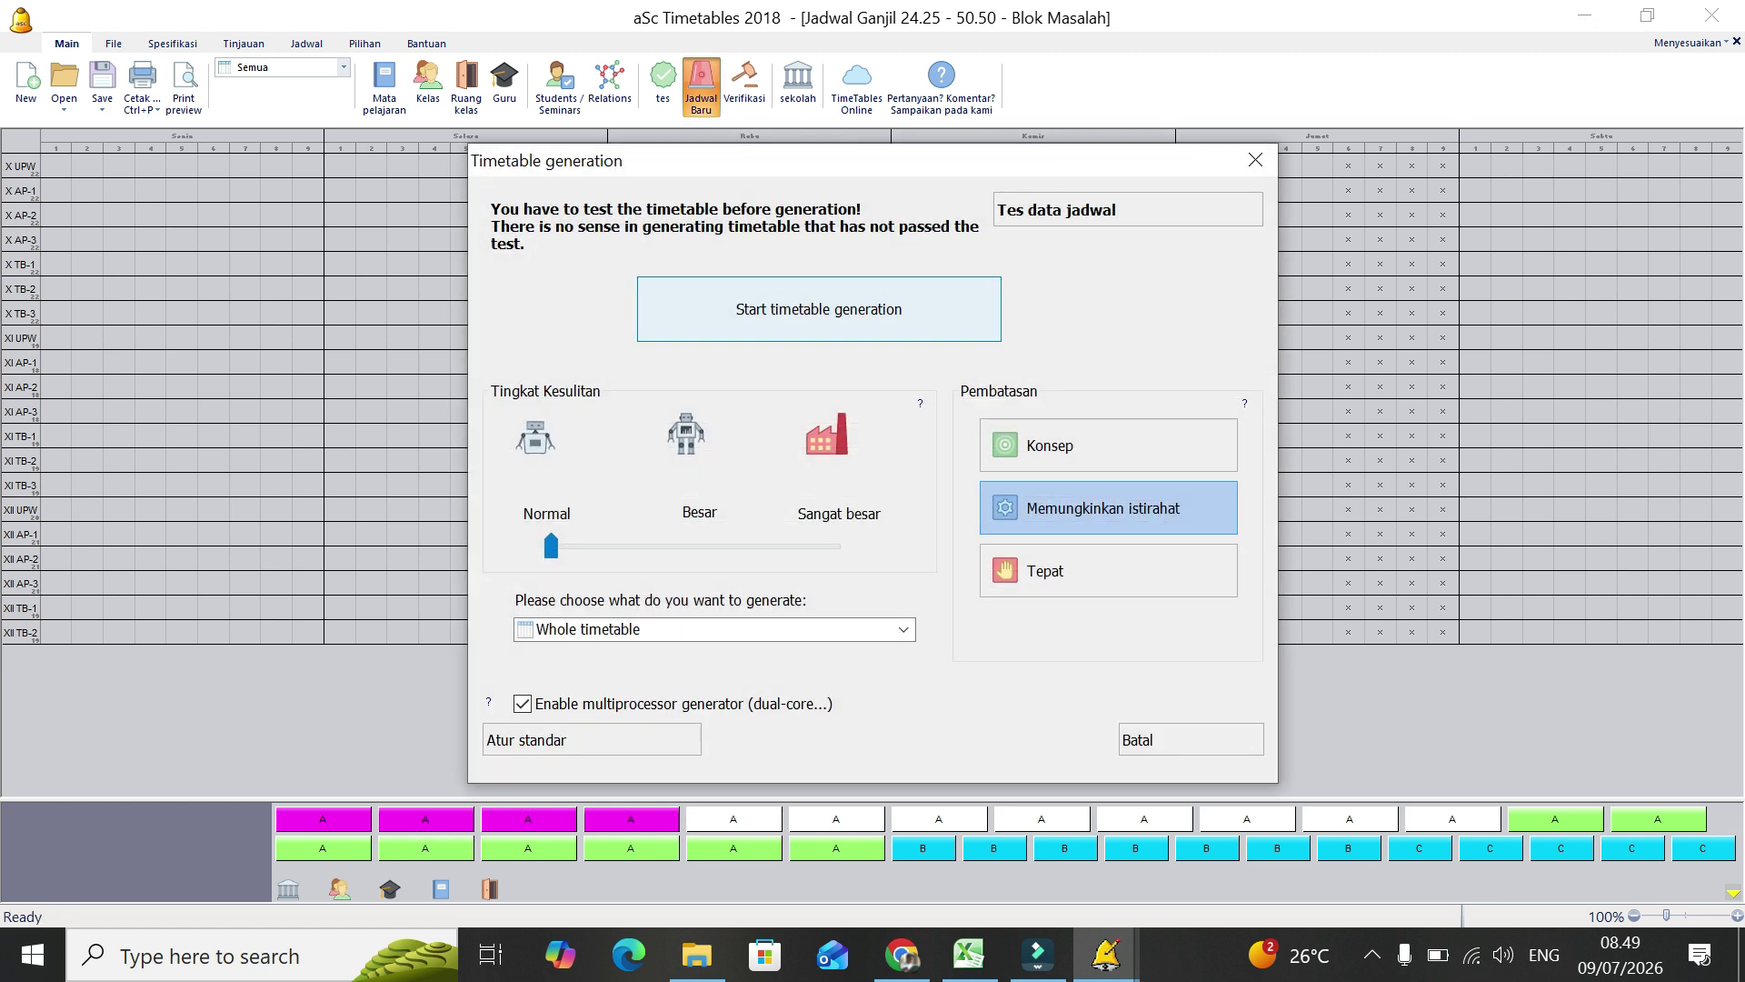
pyautogui.click(819, 309)
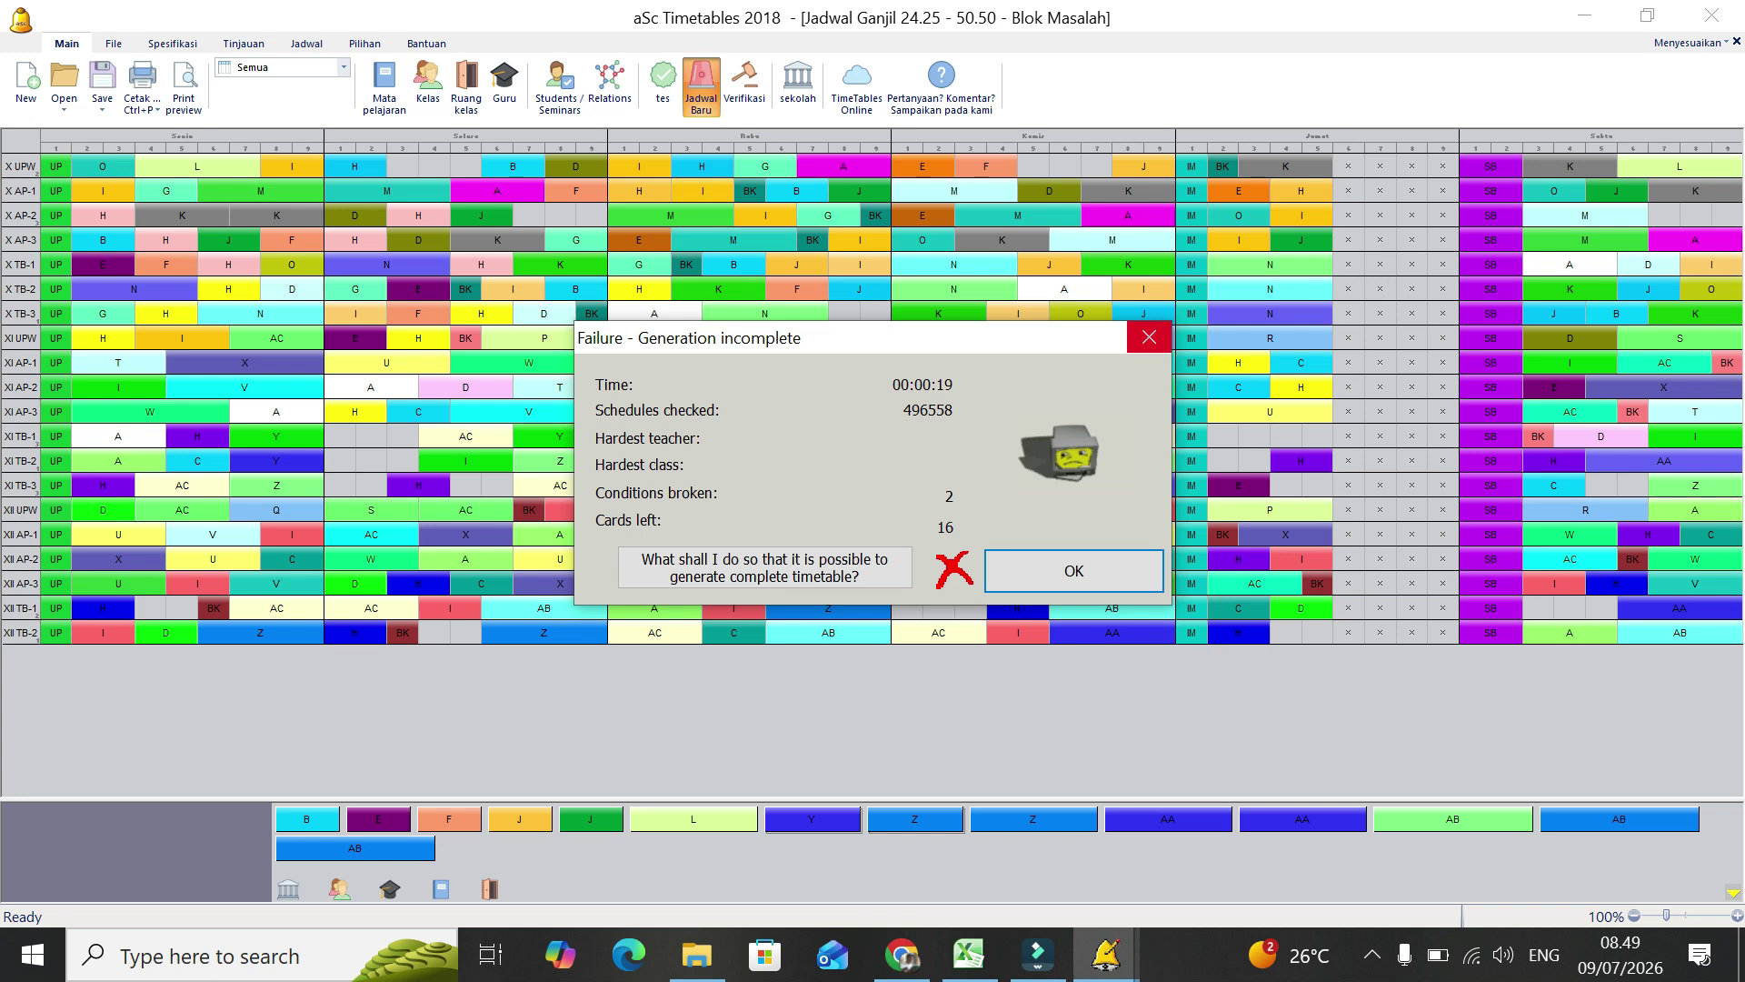
pyautogui.click(1149, 337)
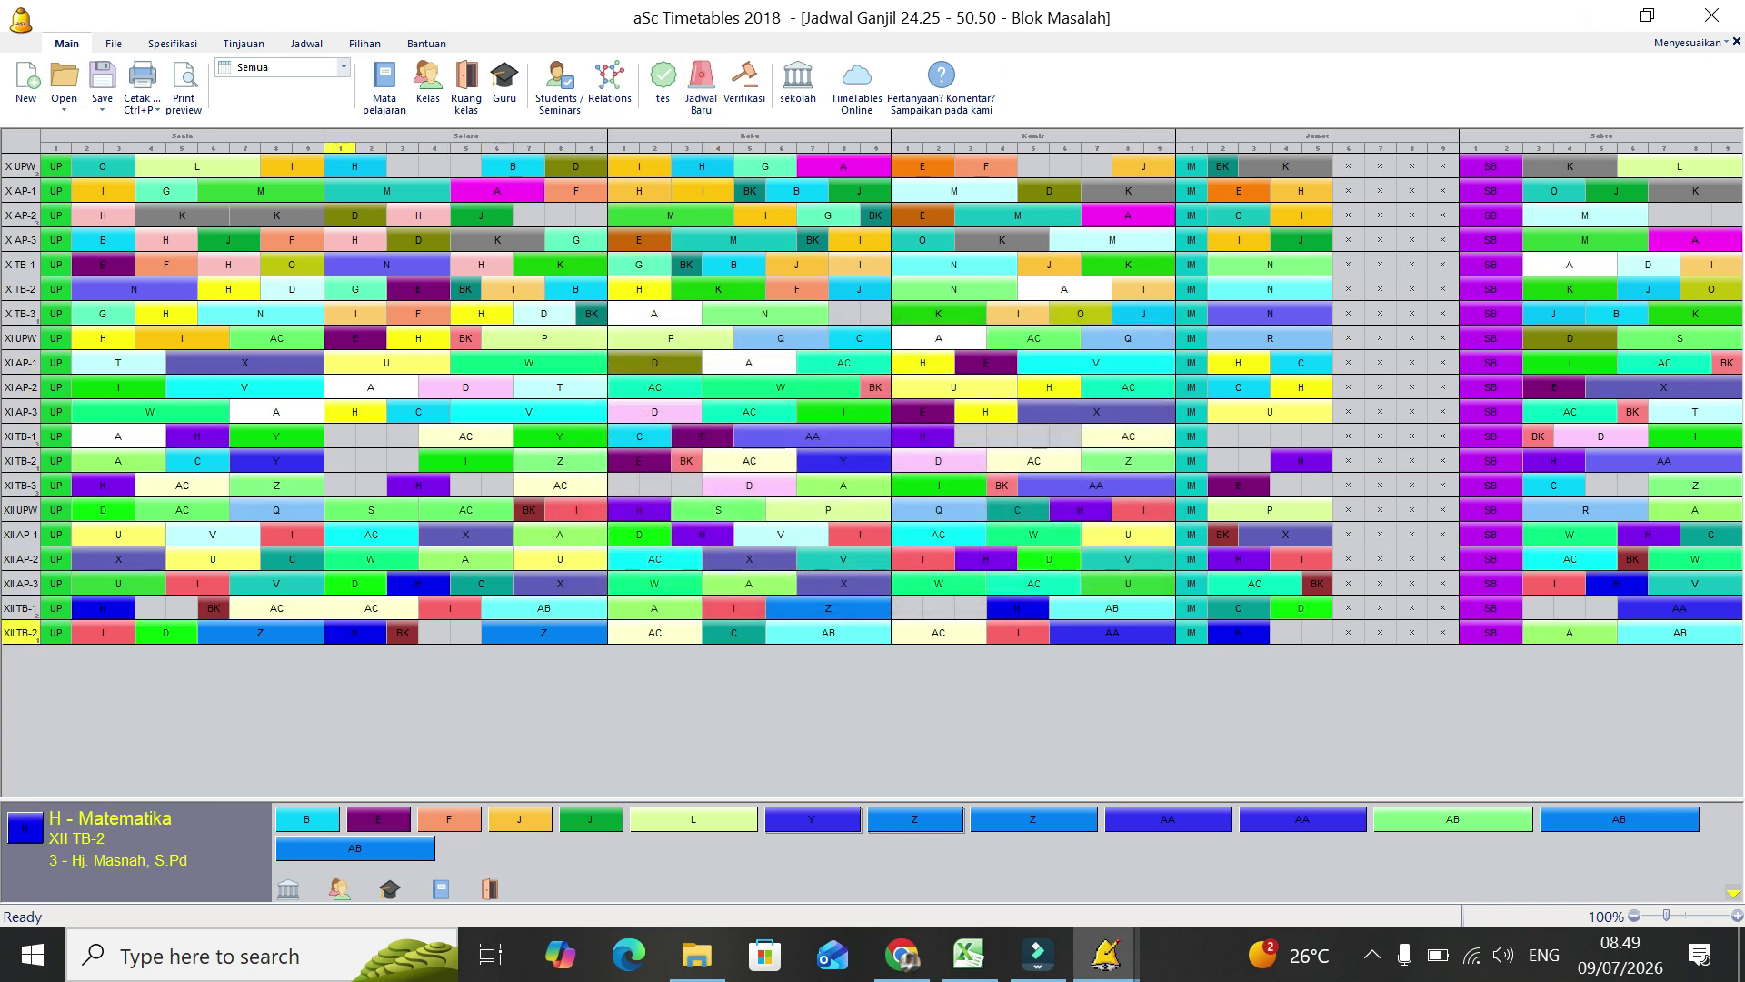